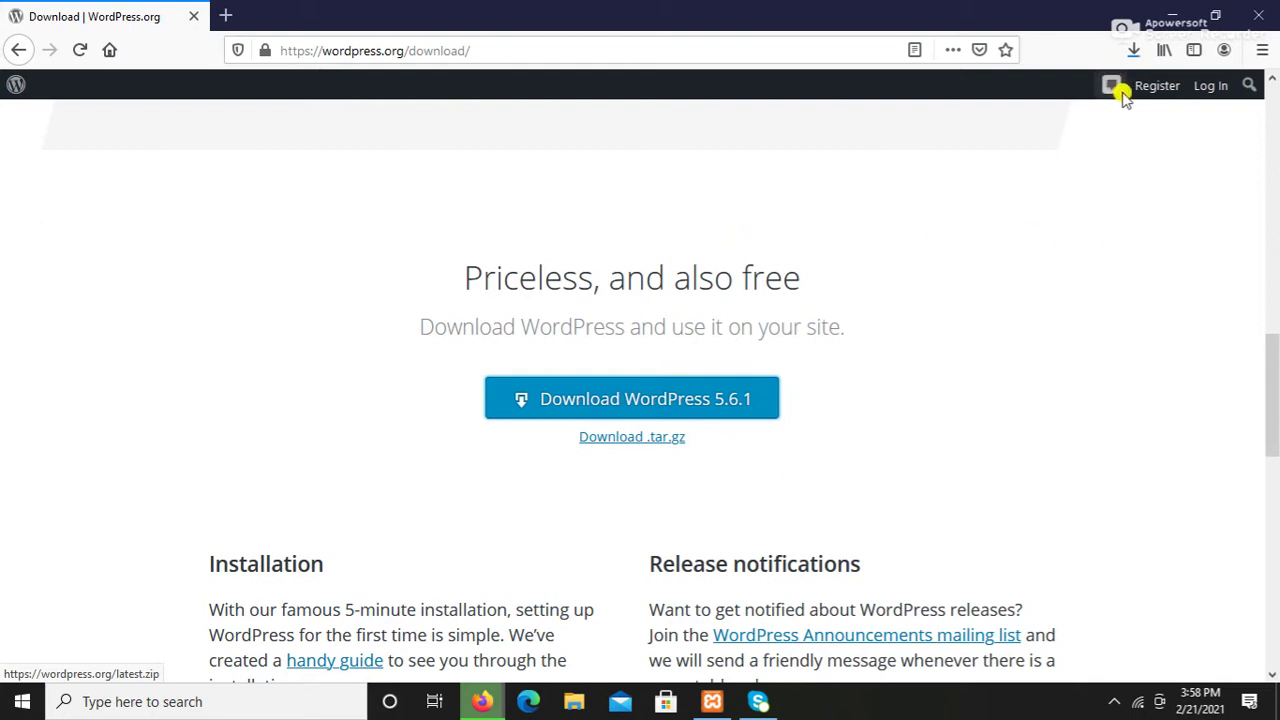
Step: Open the Firefox downloads list to confirm wordpress-5.6.1.zip (15.9 MB) has finished downloading
click(1134, 50)
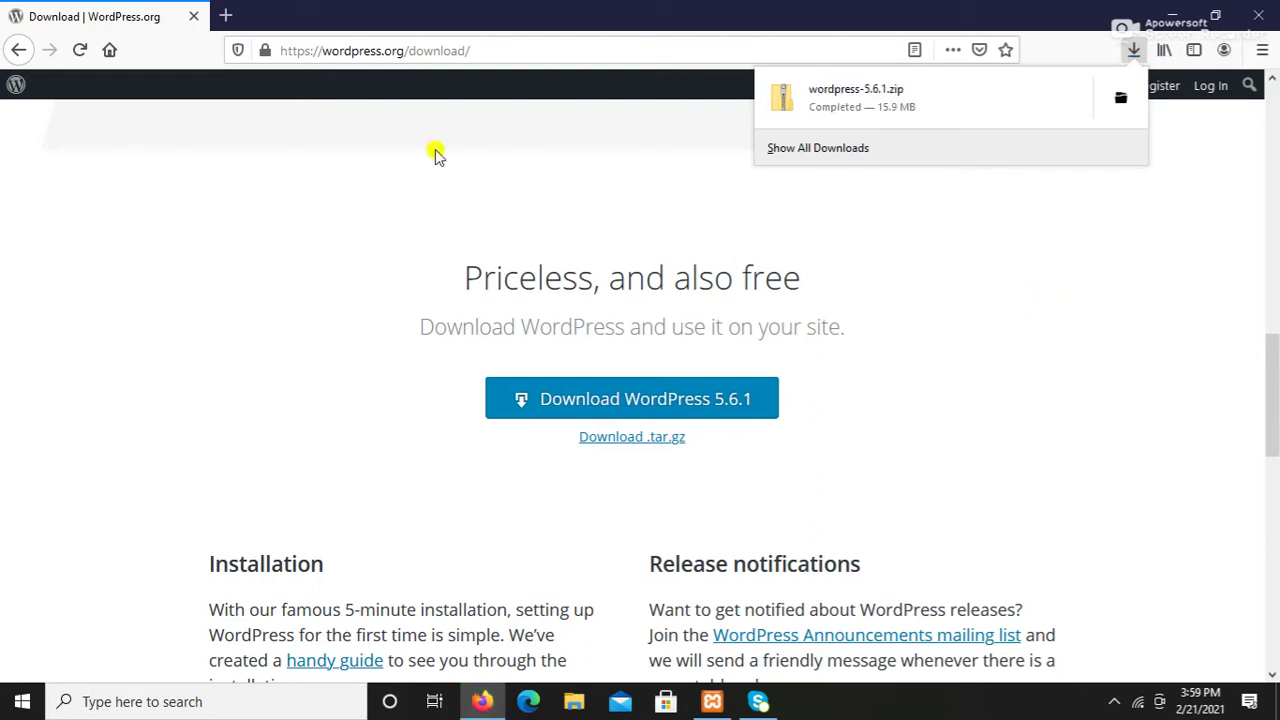
Step: Copy wordpress-5.6.1.zip from Downloads via This PC, then go to Local Disk (C:)
click(1172, 16)
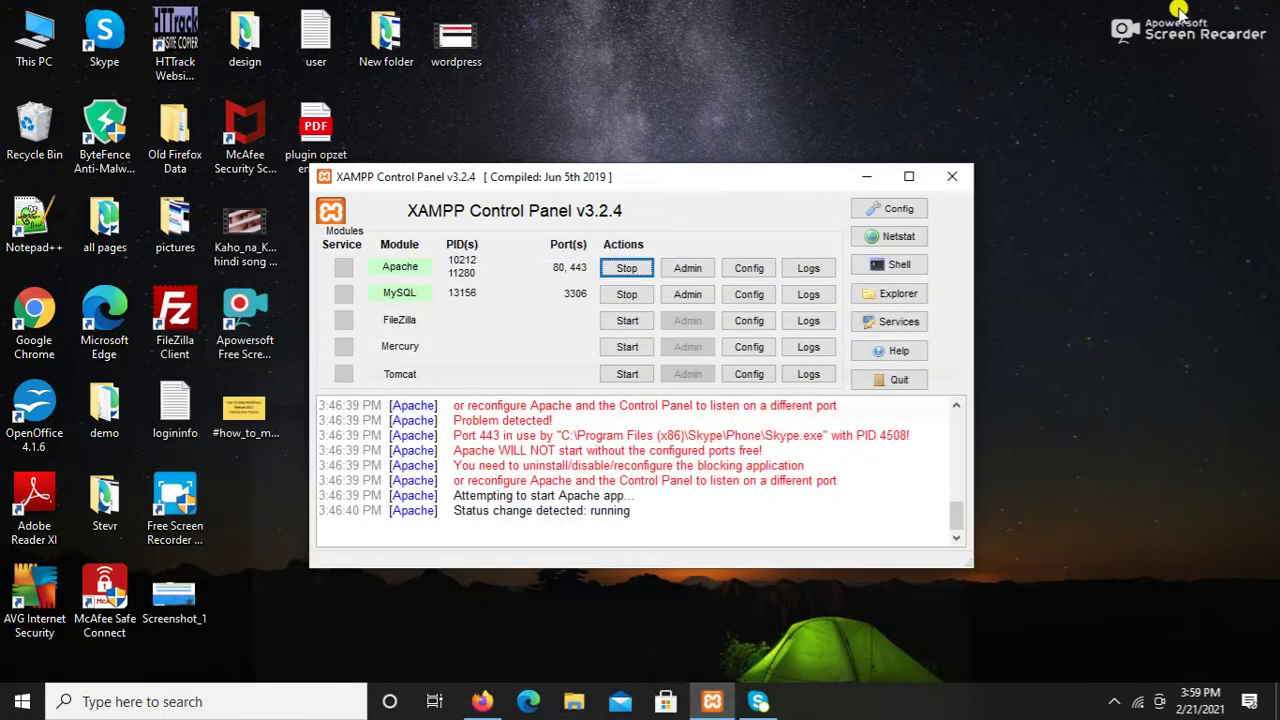
click(50, 57)
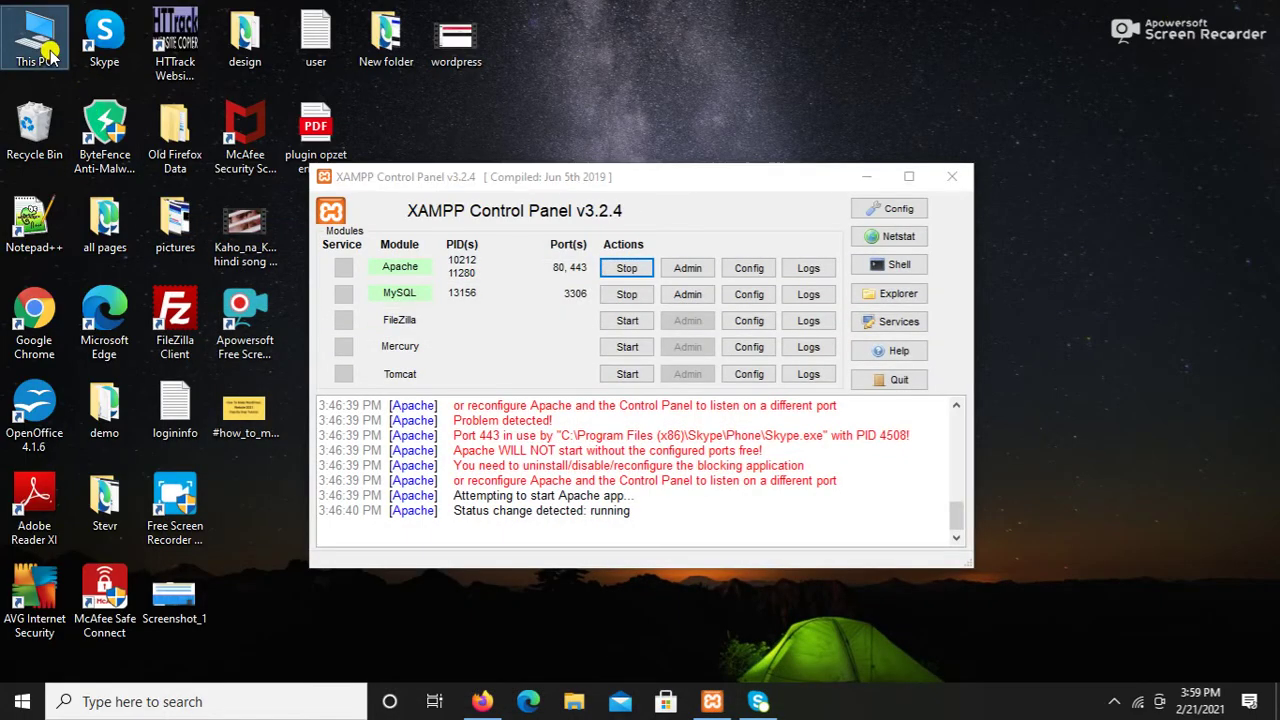
double_click(50, 57)
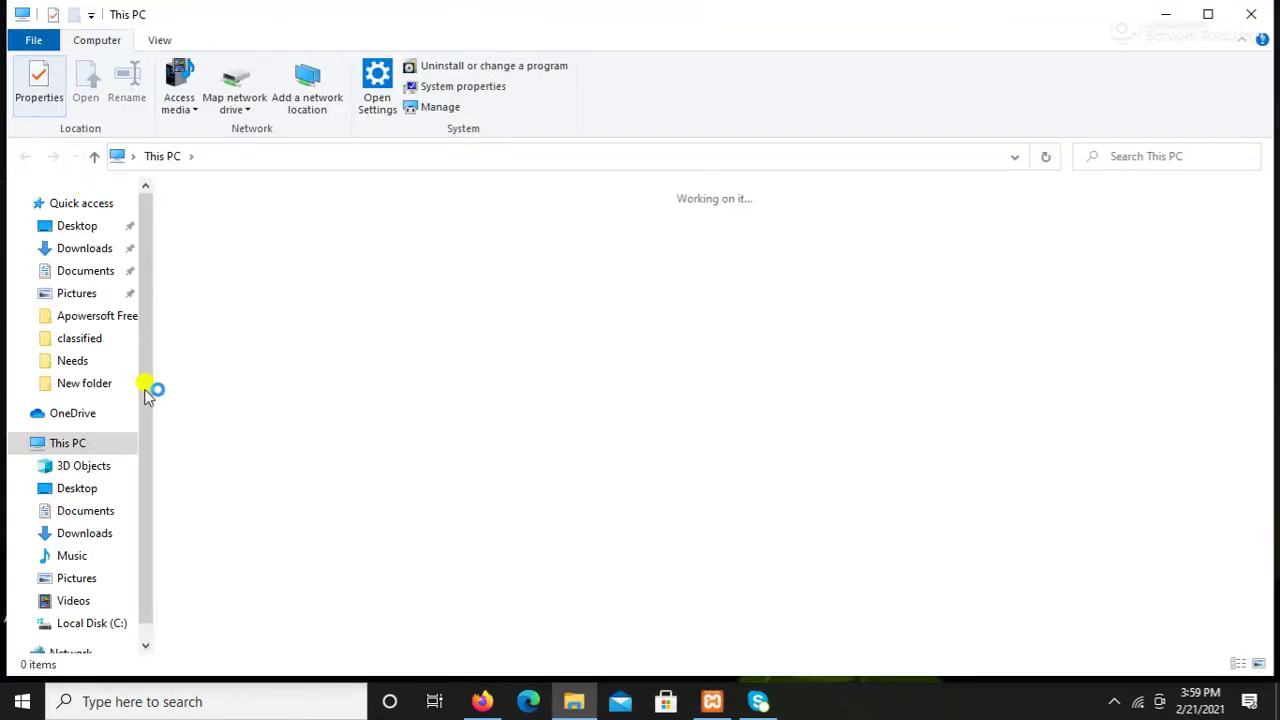
click(82, 248)
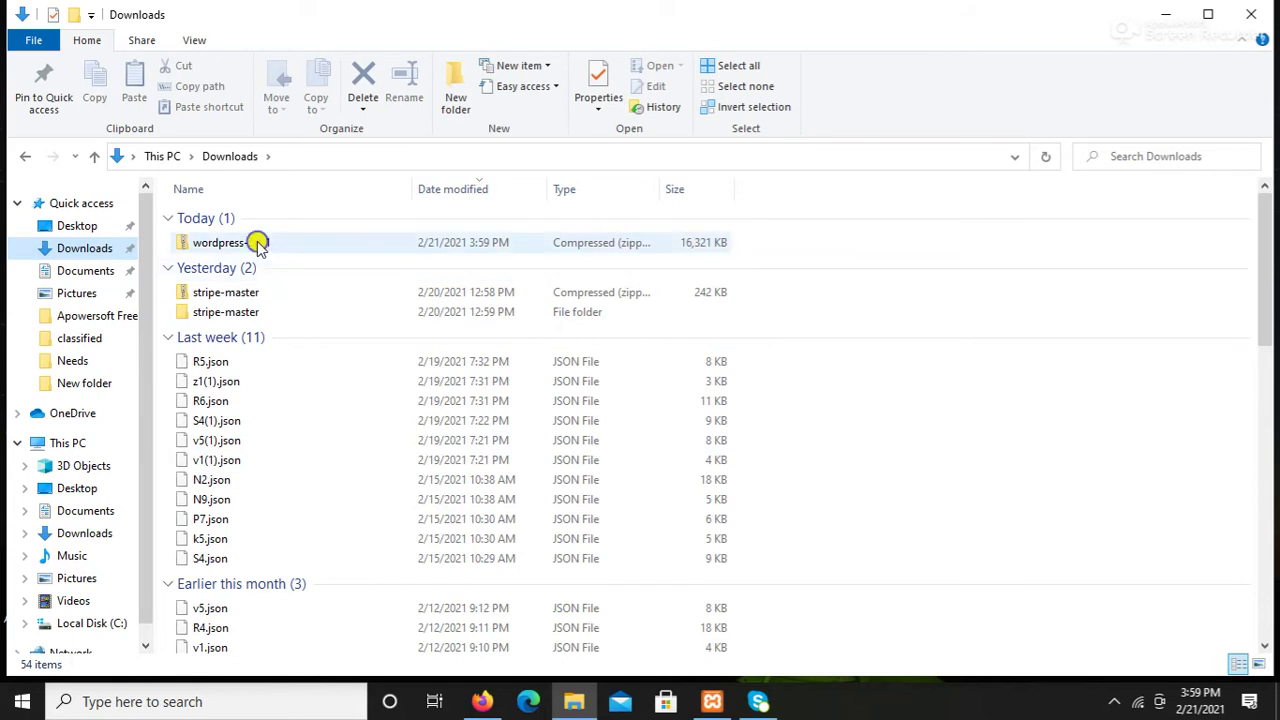
click(256, 243)
right_click(258, 244)
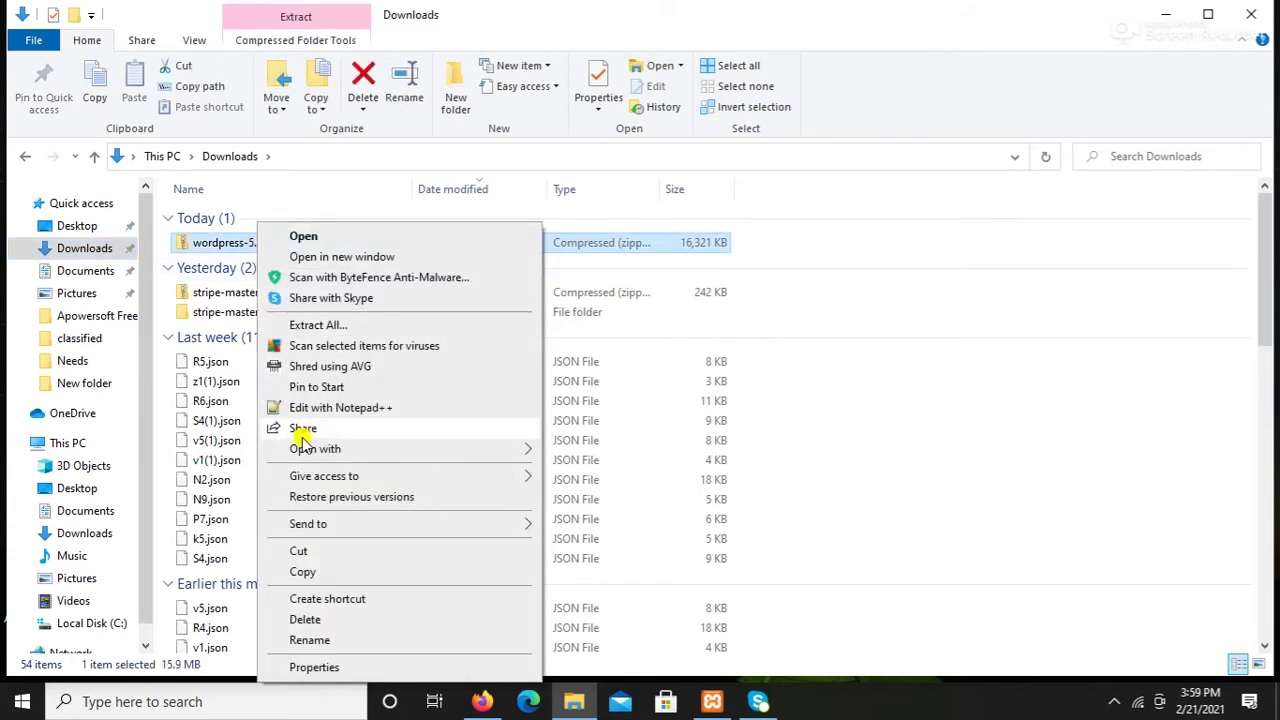
click(302, 575)
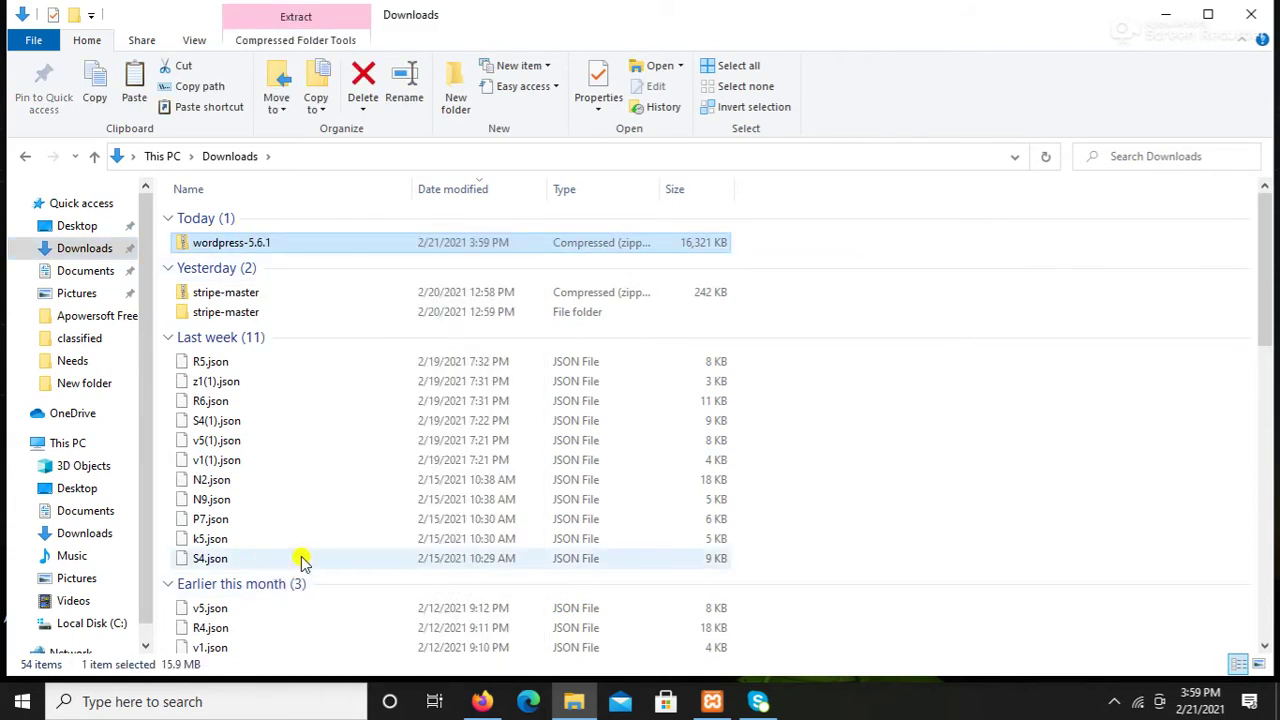
click(97, 626)
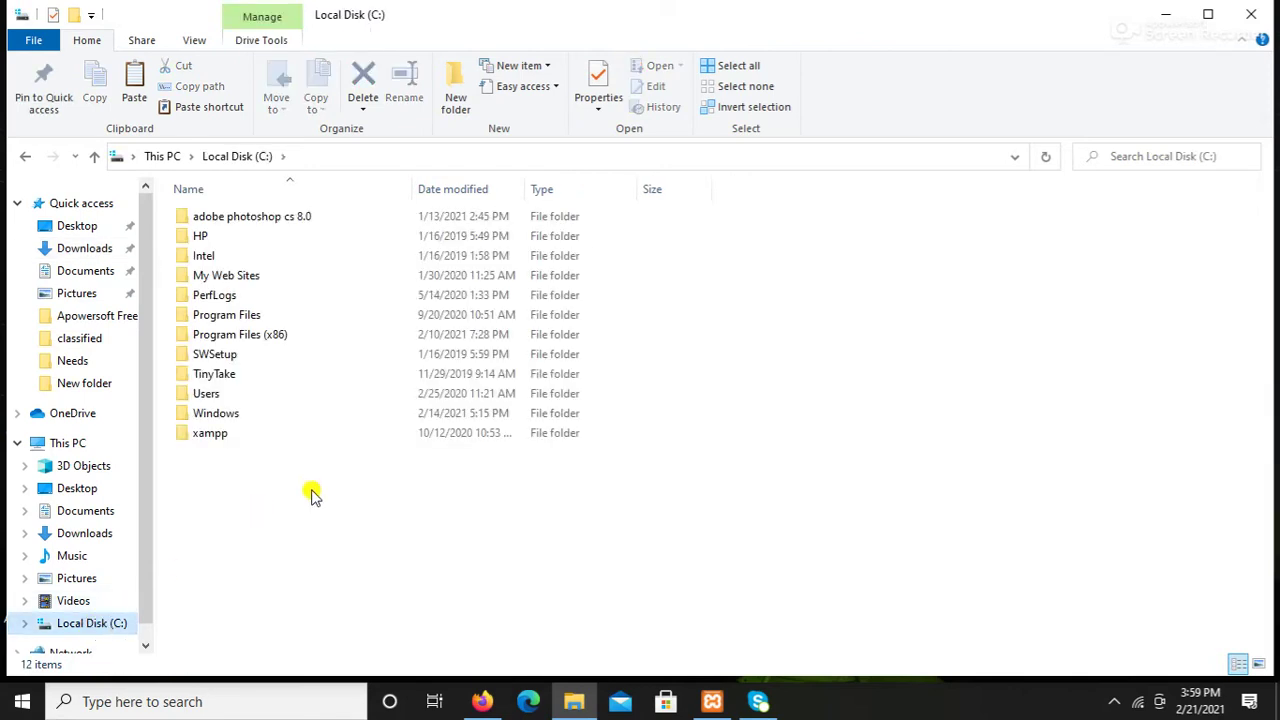
Step: Inside C:\xampp\htdocs, add a new folder named 'code'
click(215, 439)
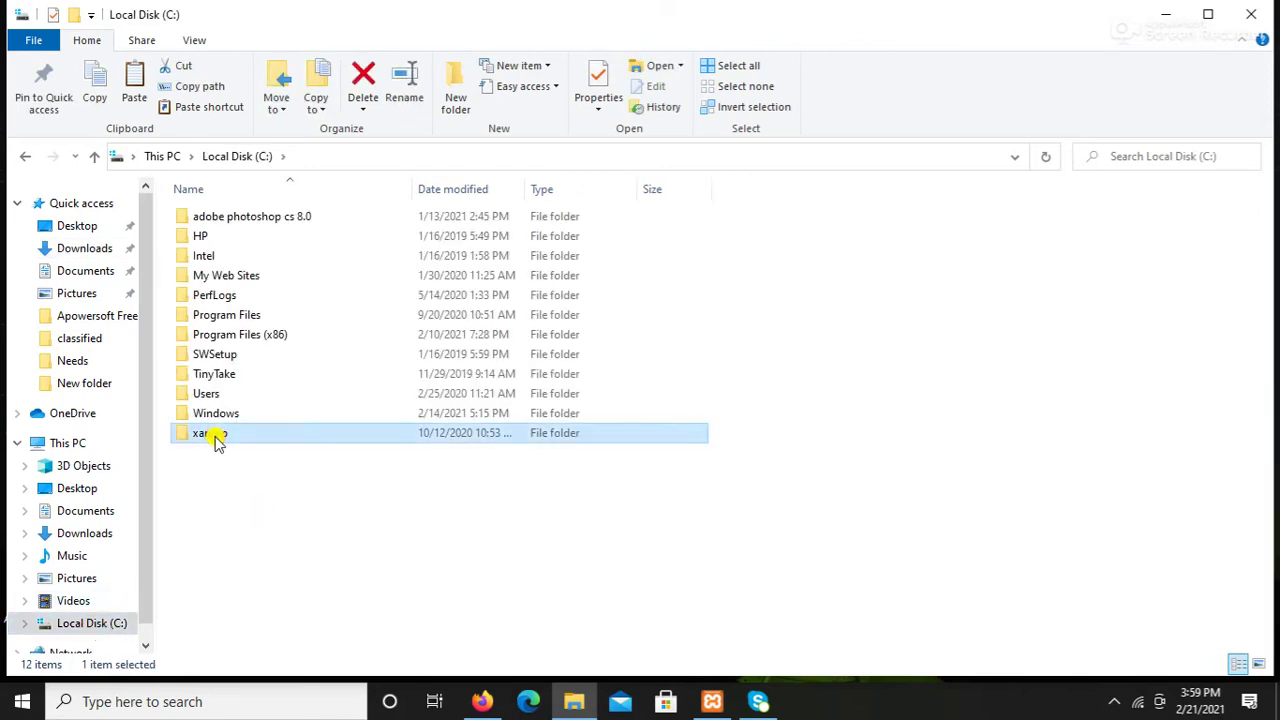
double_click(215, 439)
double_click(210, 316)
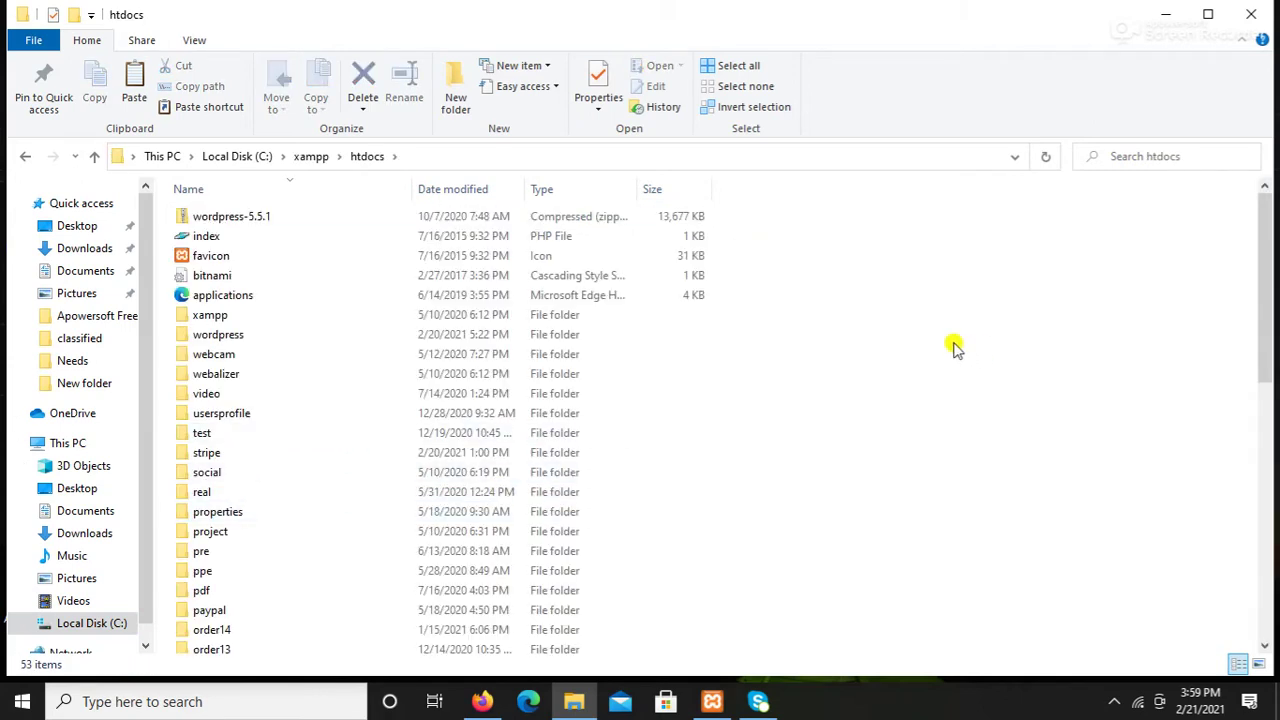
right_click(904, 291)
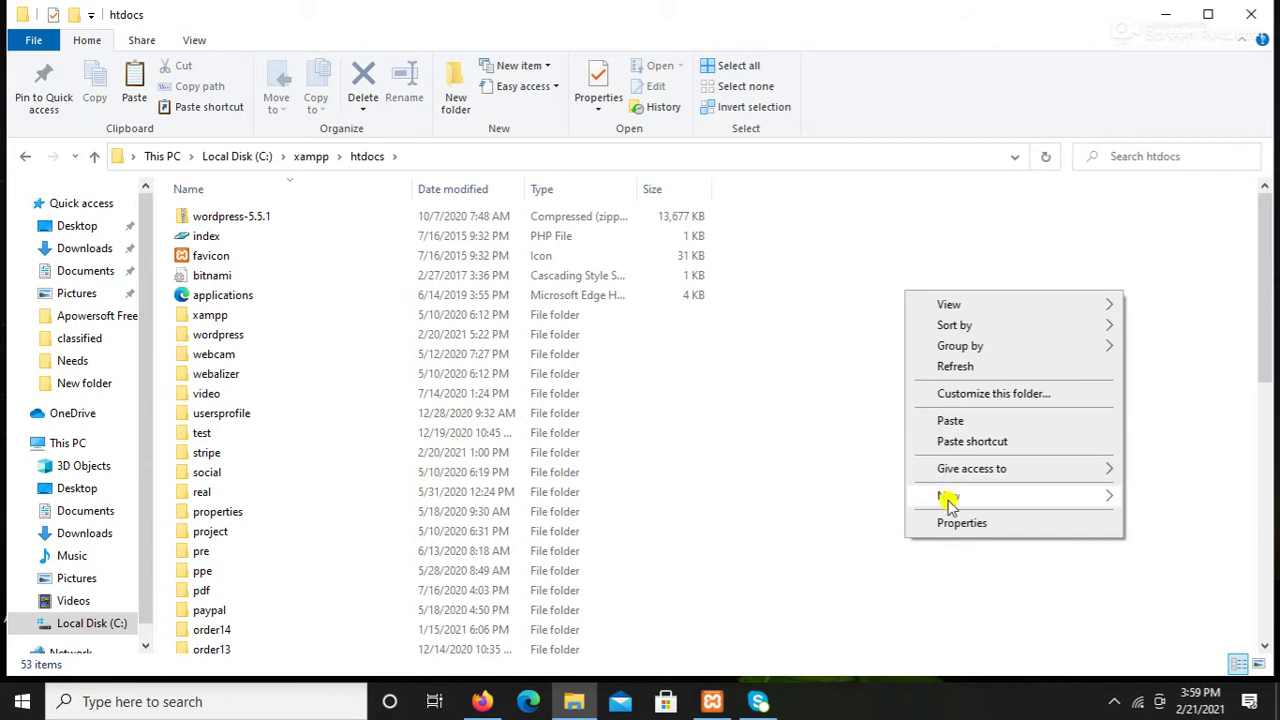
mouse_move(950, 497)
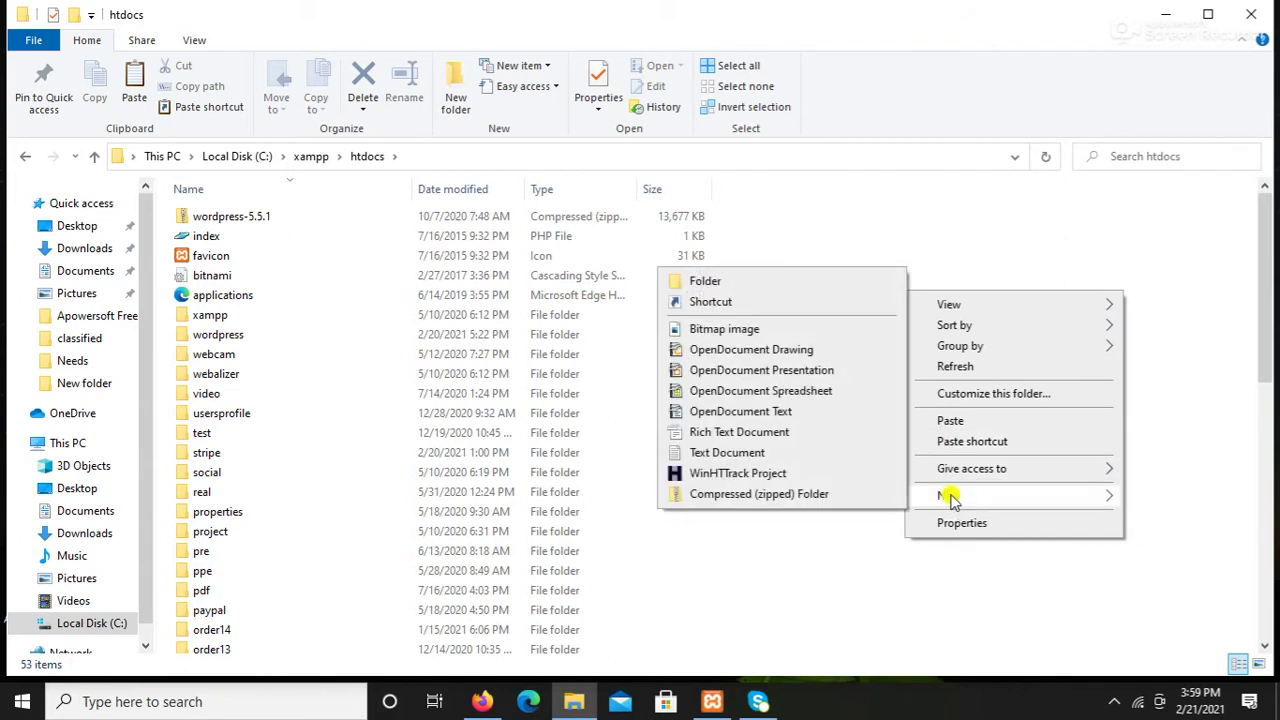
click(750, 279)
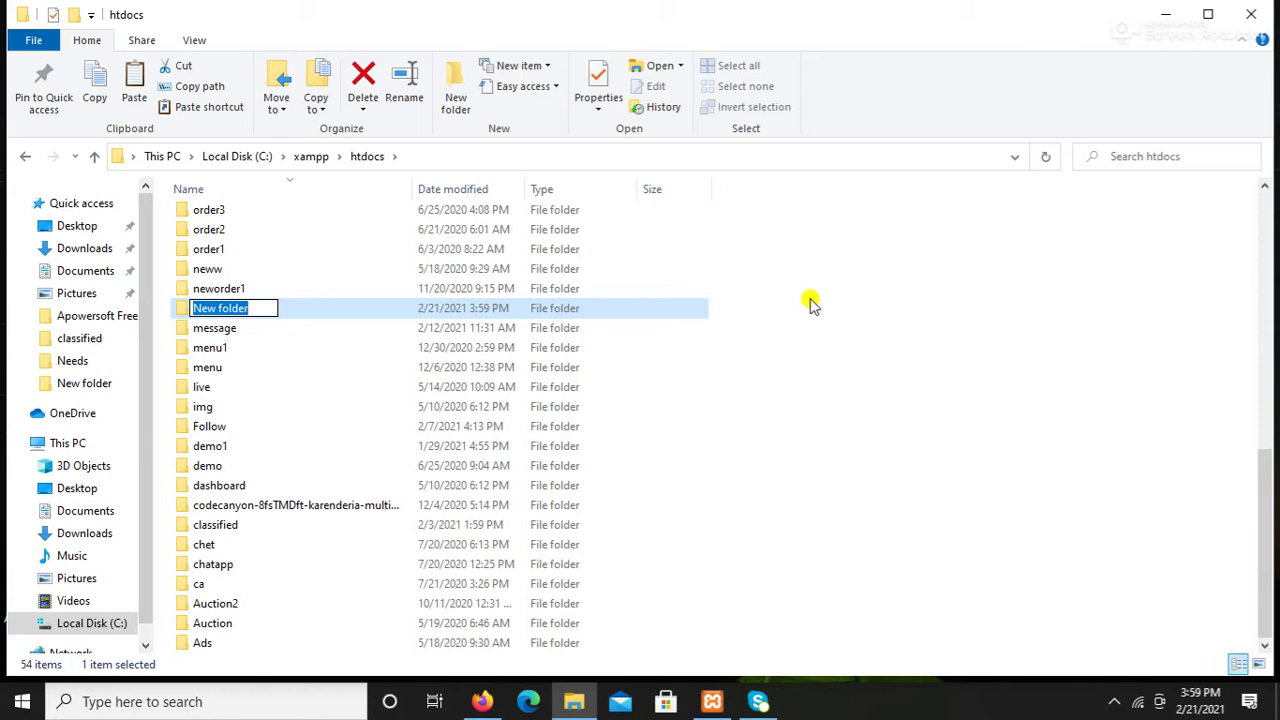
text(code)
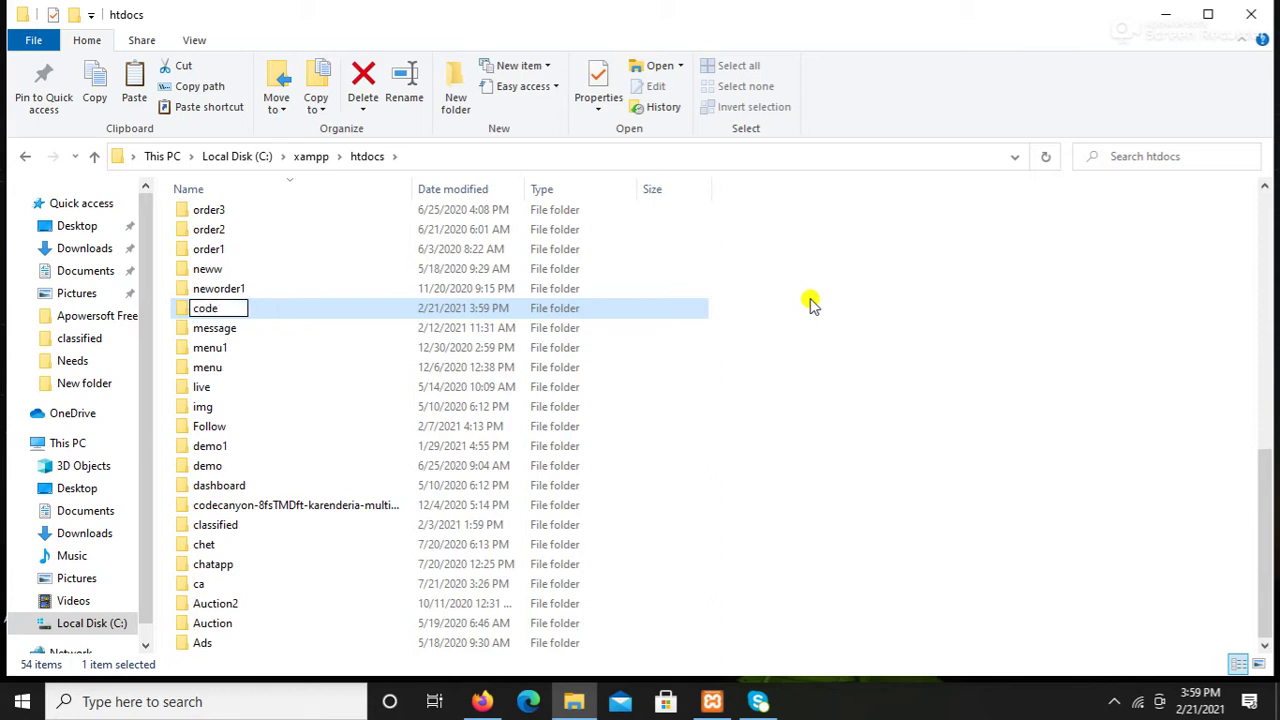
key(Return)
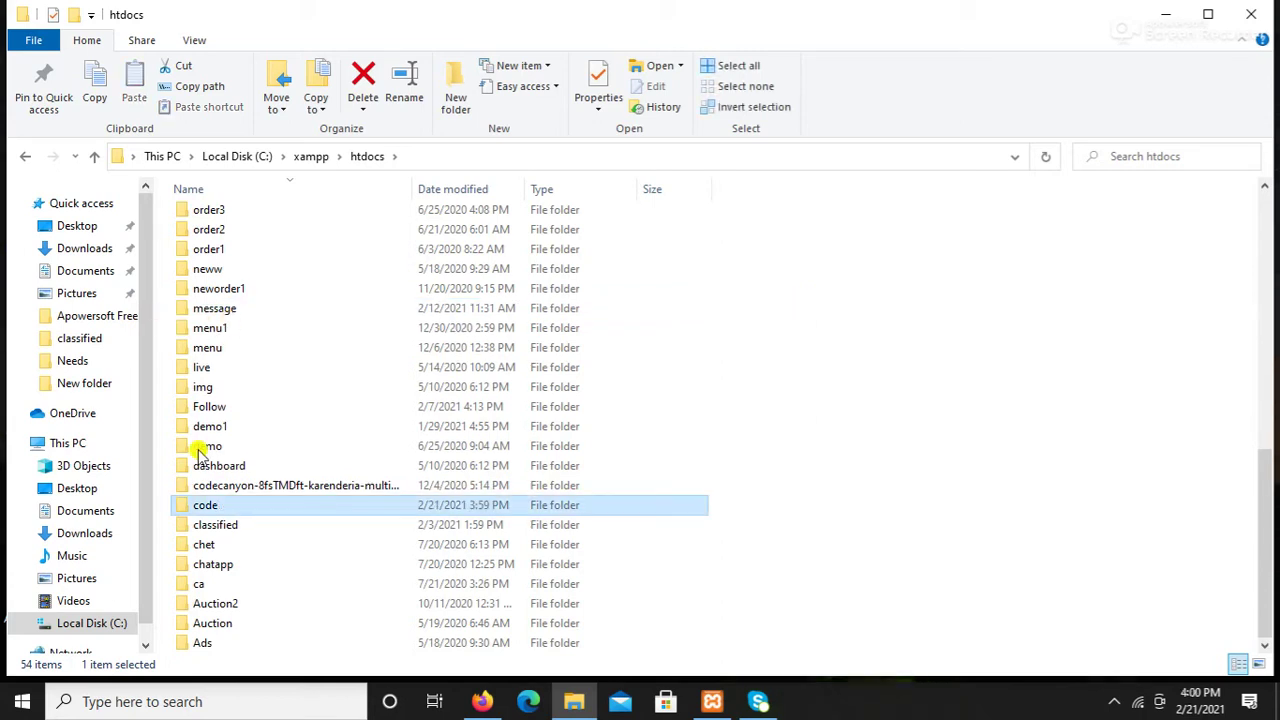
Step: Paste the wordpress-5.6.1 zip into the empty code folder
double_click(208, 507)
right_click(266, 291)
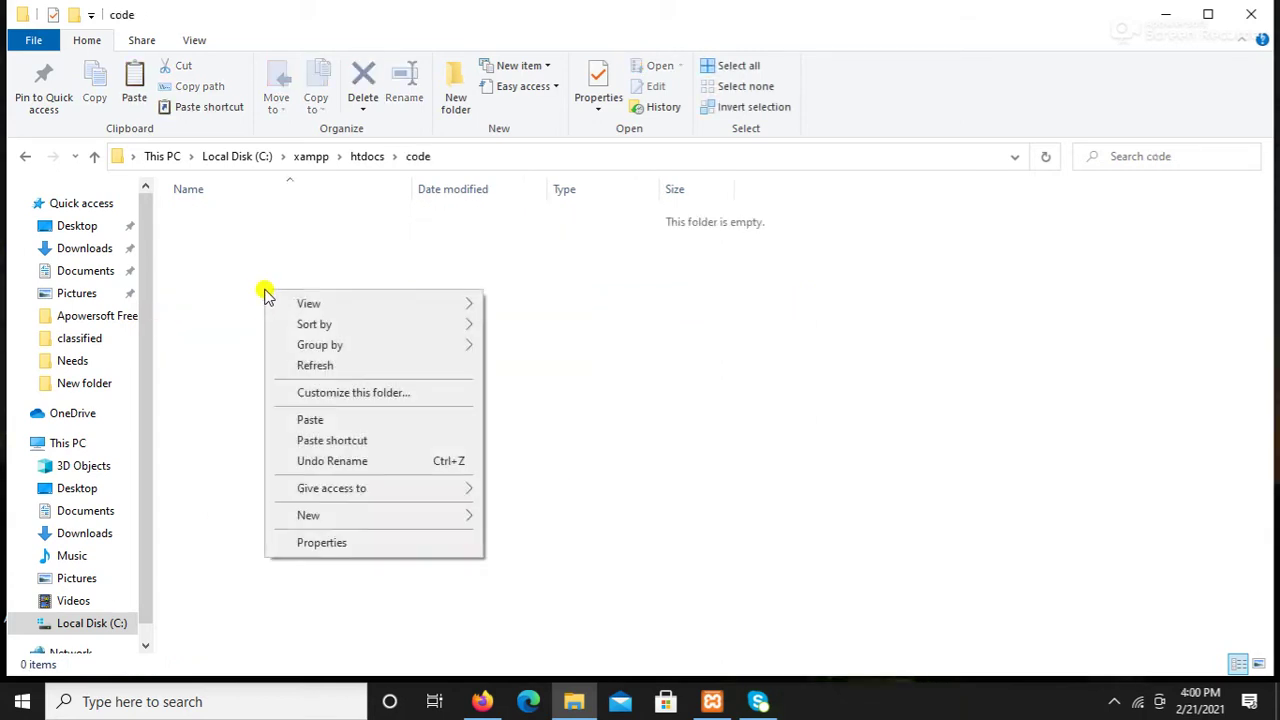
click(313, 419)
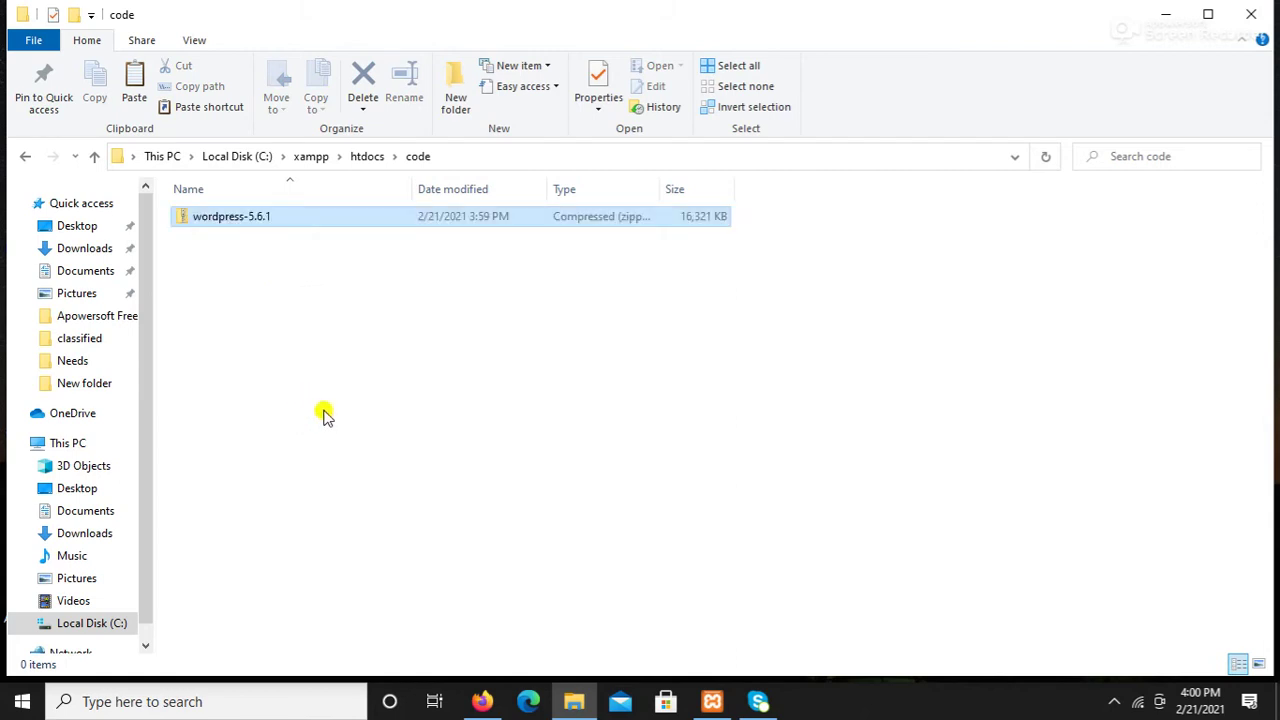
Step: Extract all of the zip's contents to code\wordpress-5.6.1
click(194, 303)
click(204, 220)
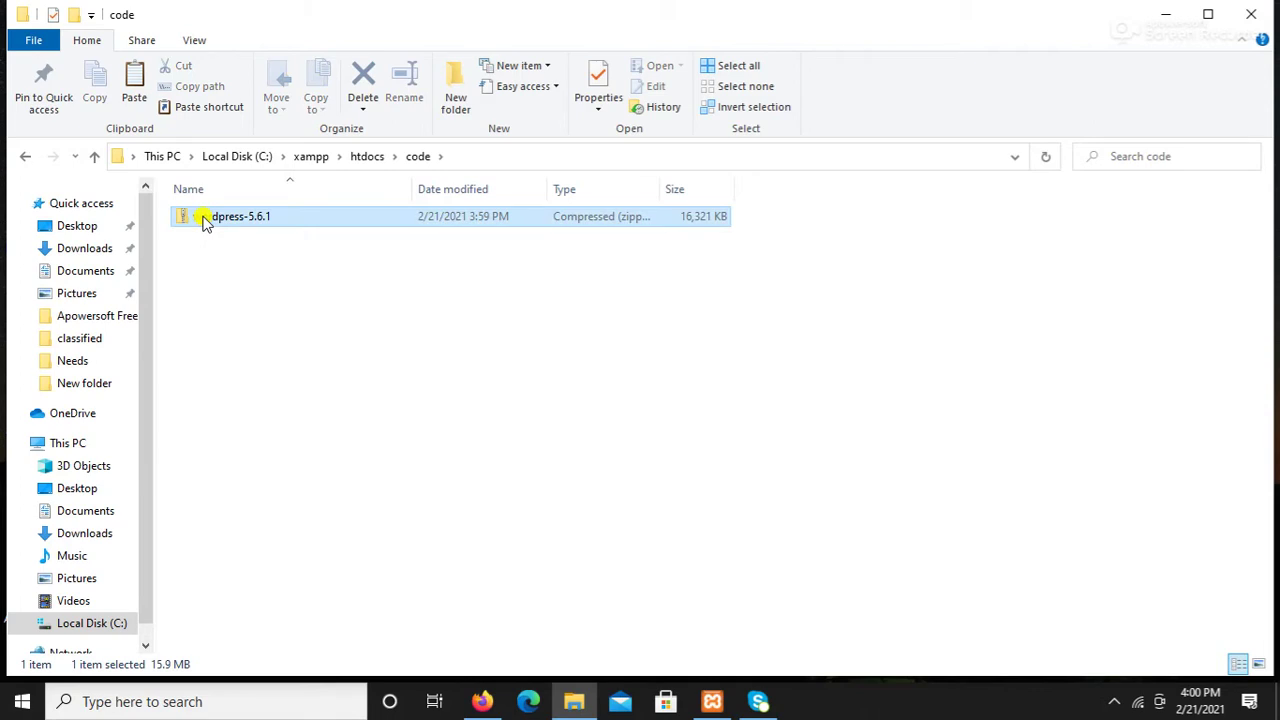
right_click(204, 220)
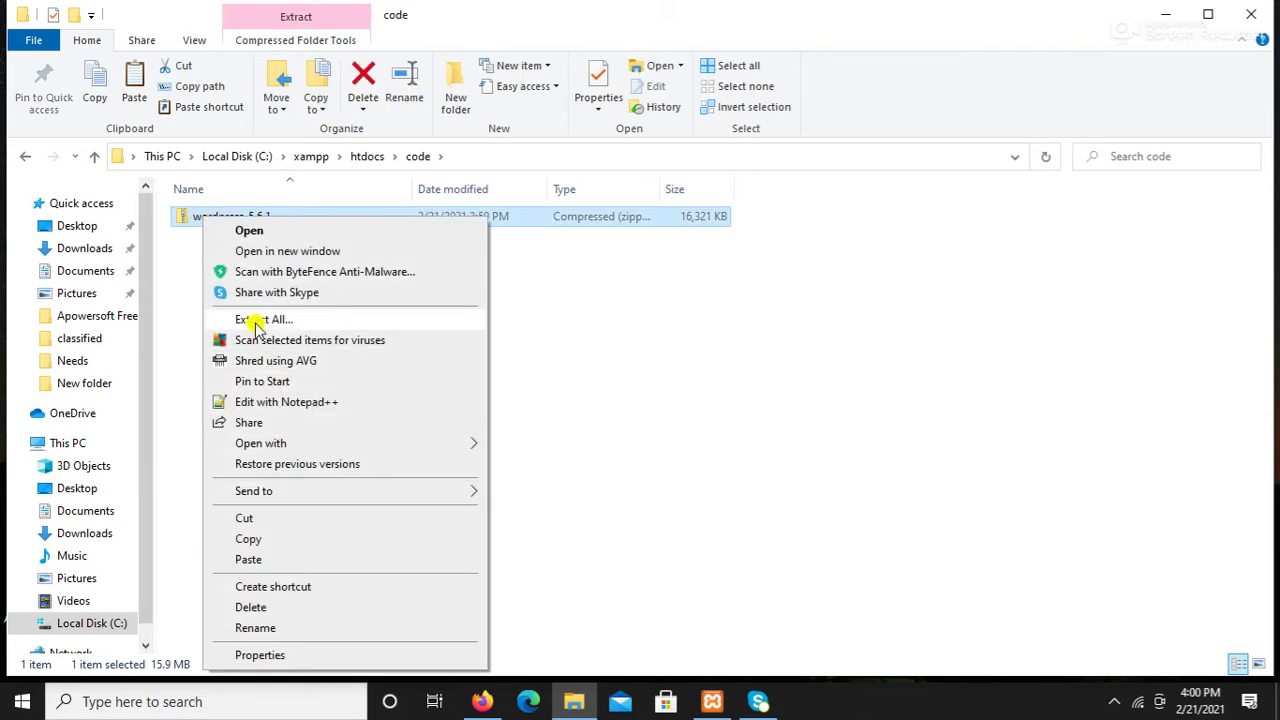
click(258, 320)
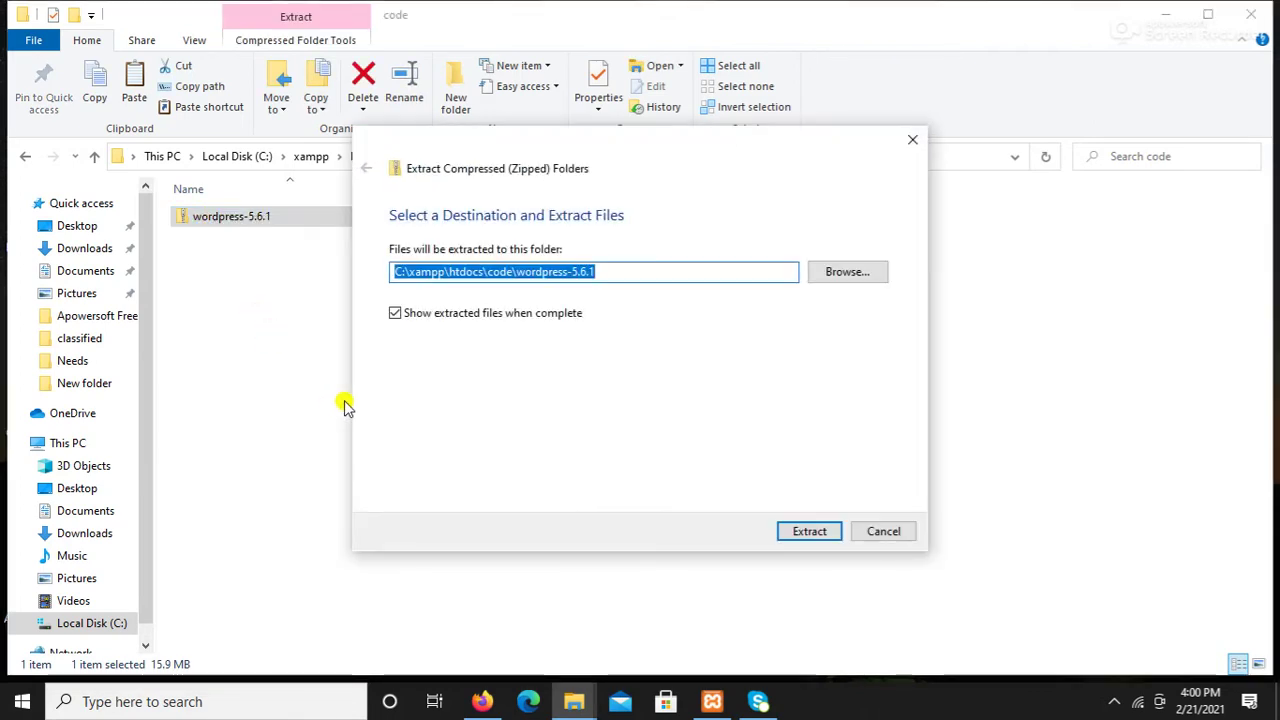
click(812, 532)
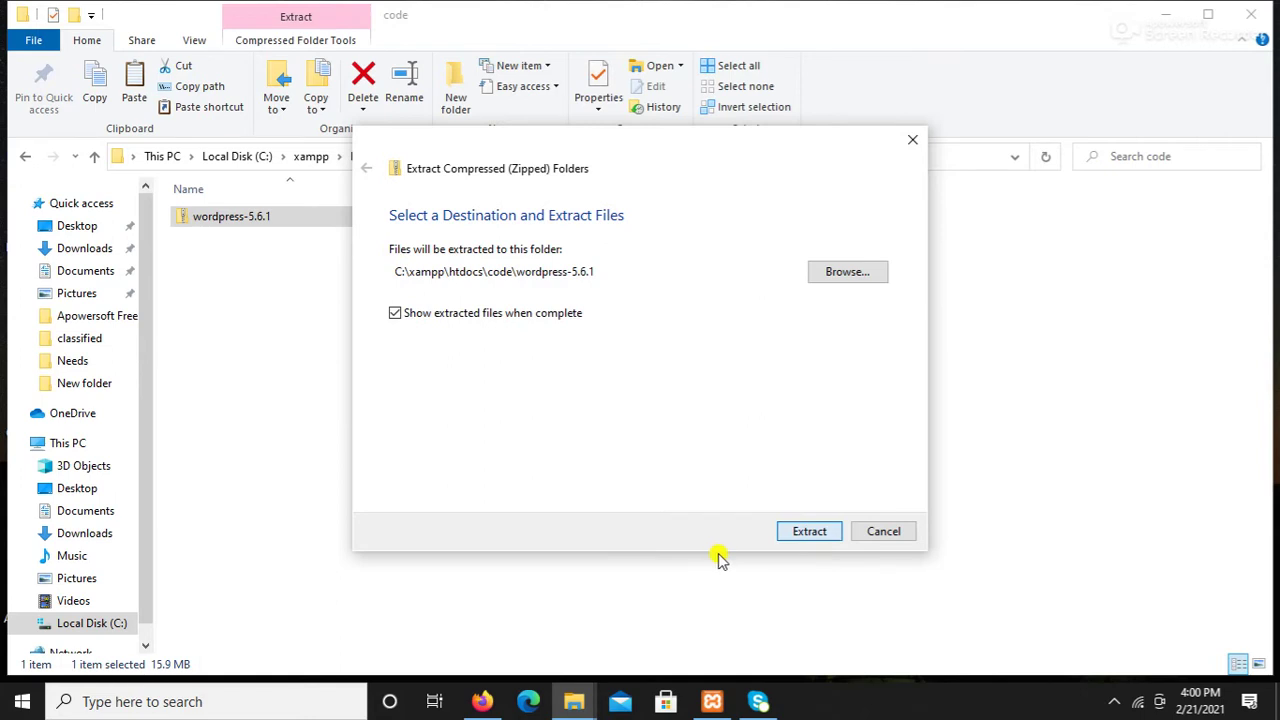
click(819, 531)
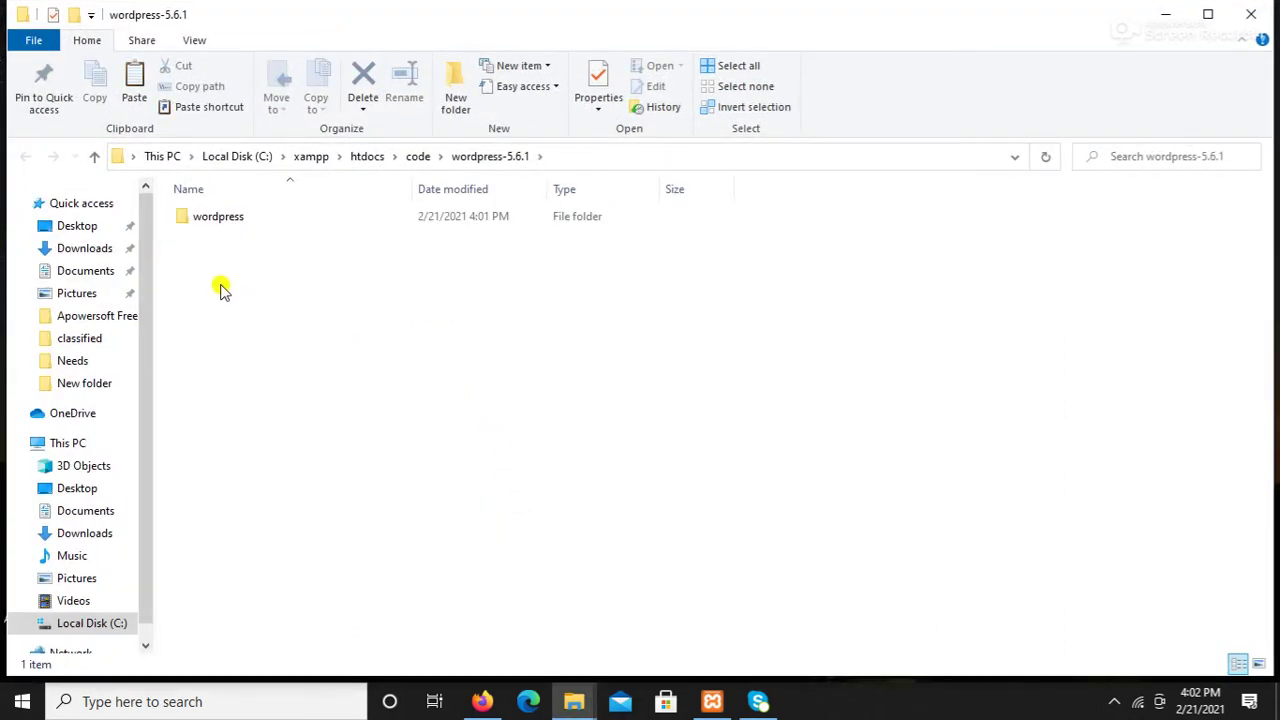
Step: Cut all 19 files and folders from the extracted wordpress folder
right_click(215, 219)
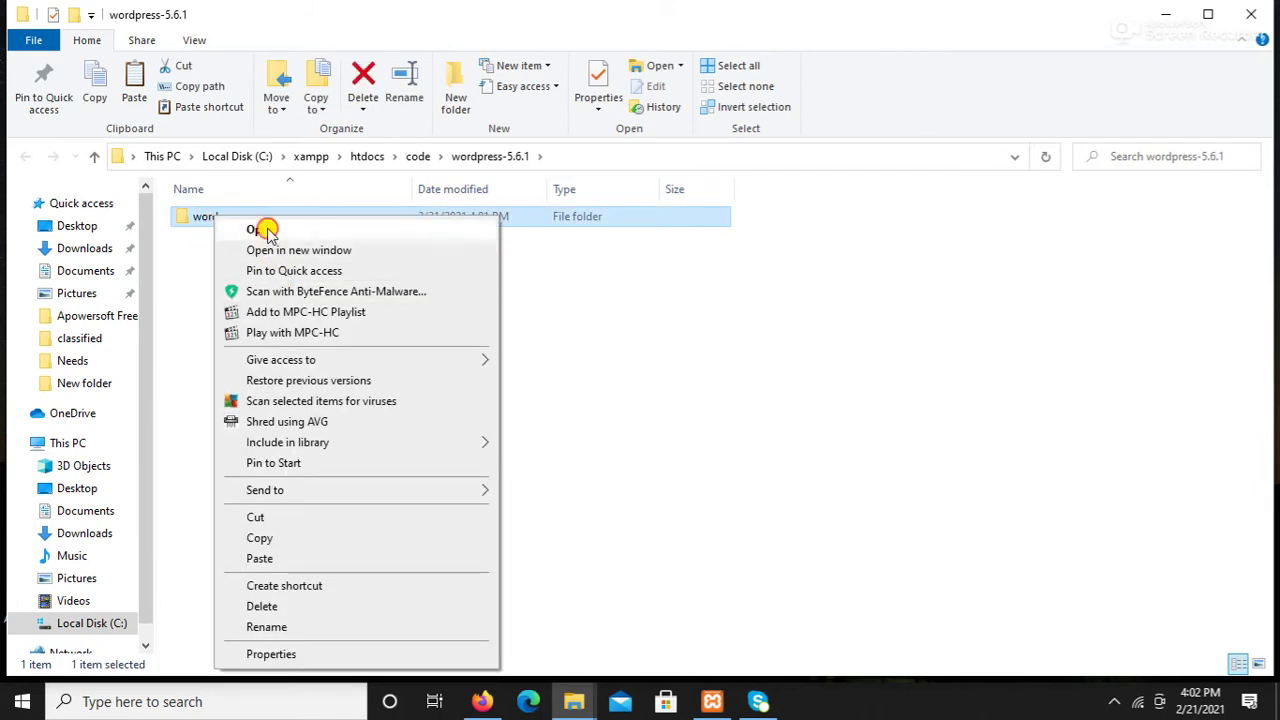
click(263, 229)
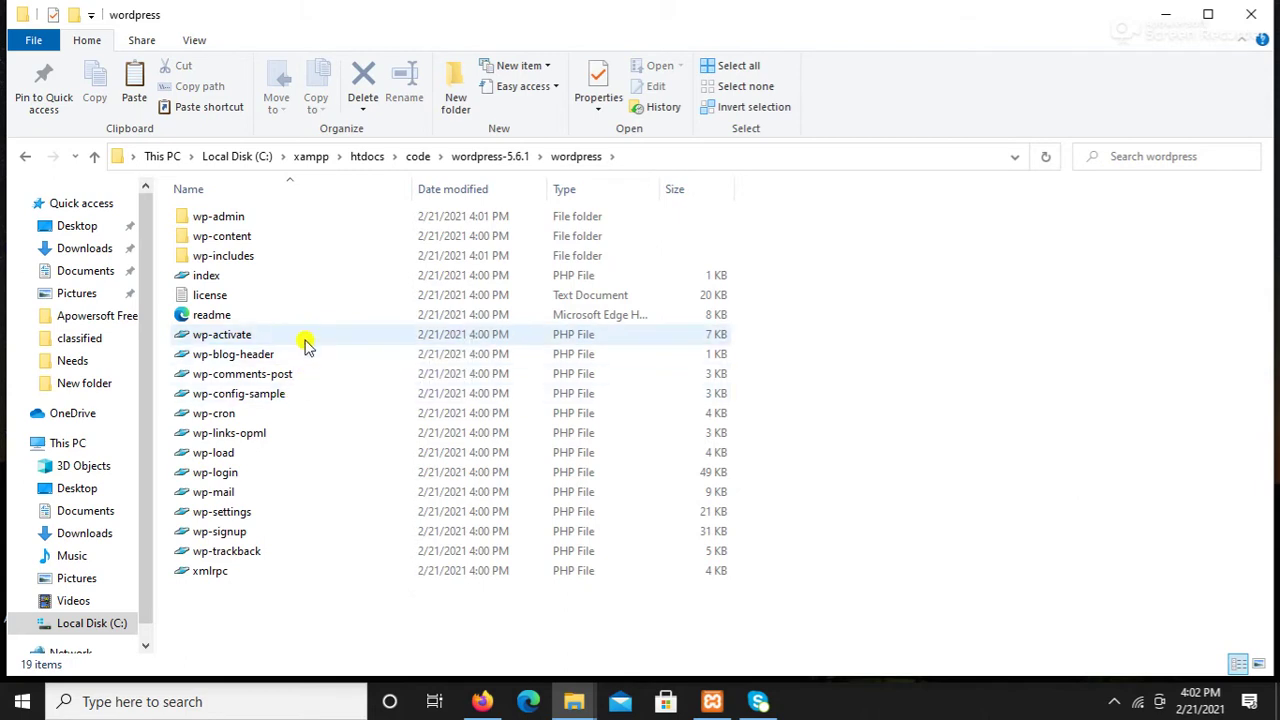
key(ctrl+a)
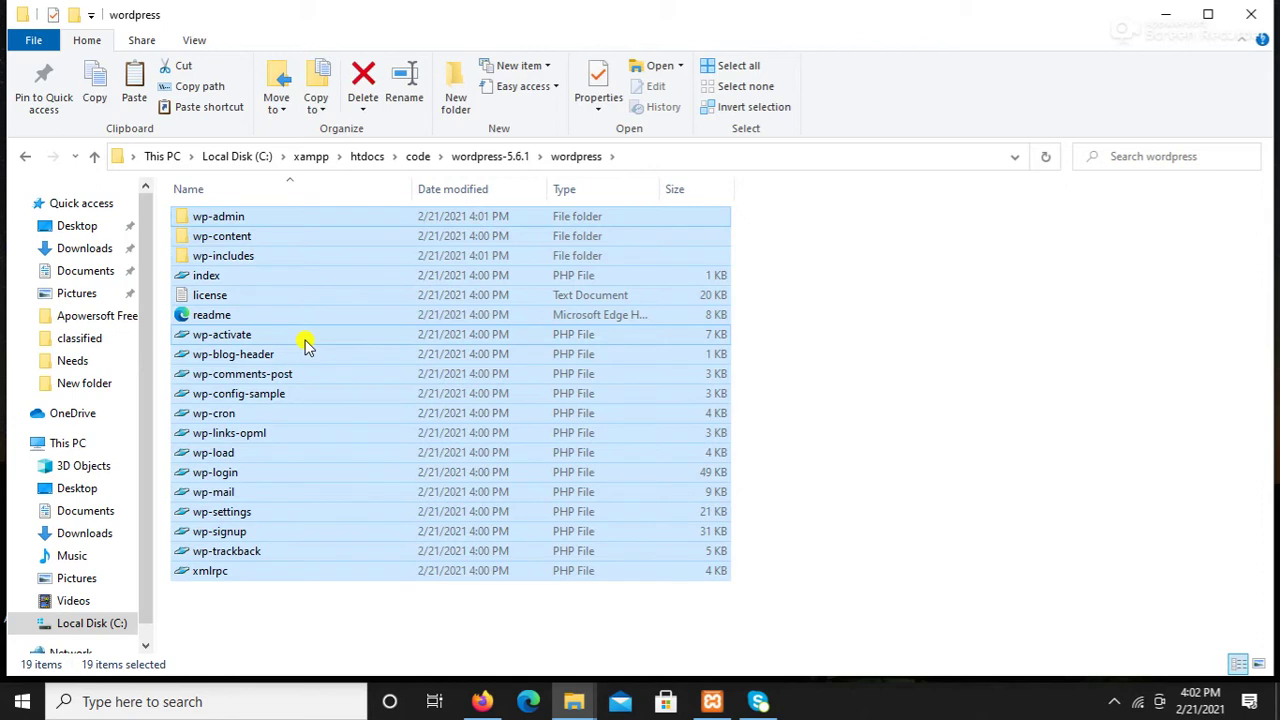
right_click(314, 286)
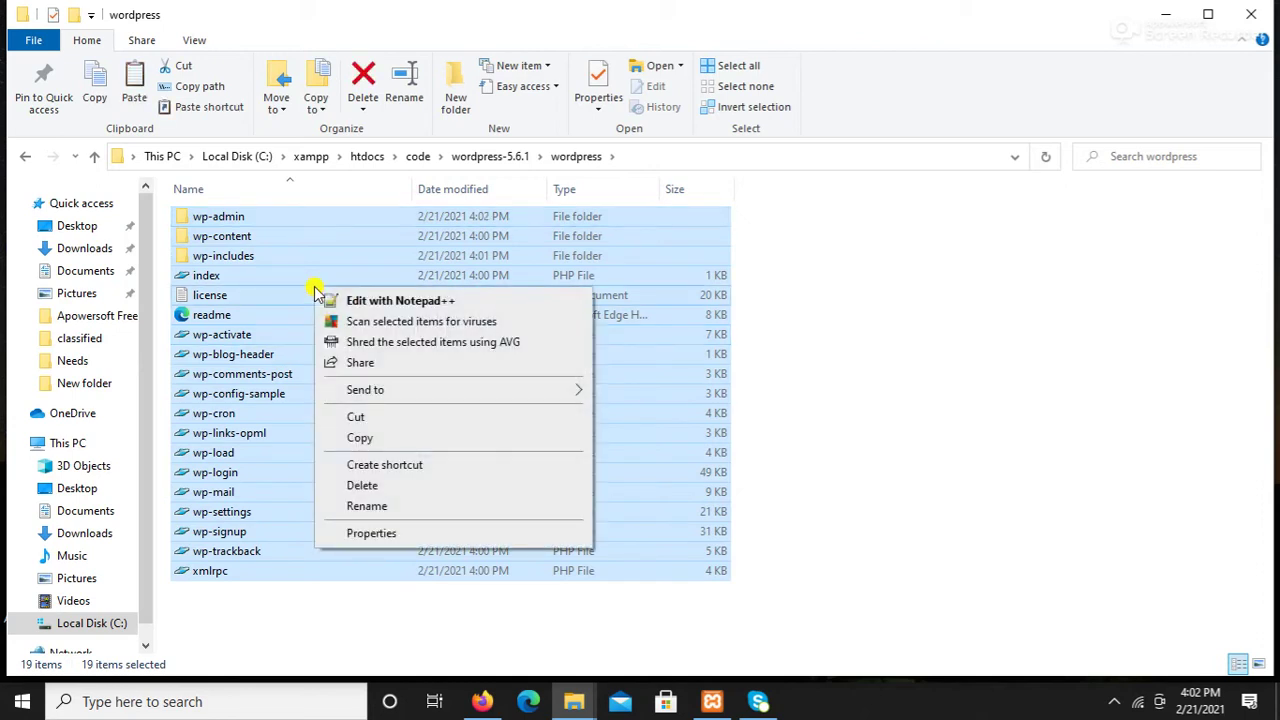
click(360, 418)
Step: Paste the WordPress files directly into C:\xampp\htdocs\code
click(94, 157)
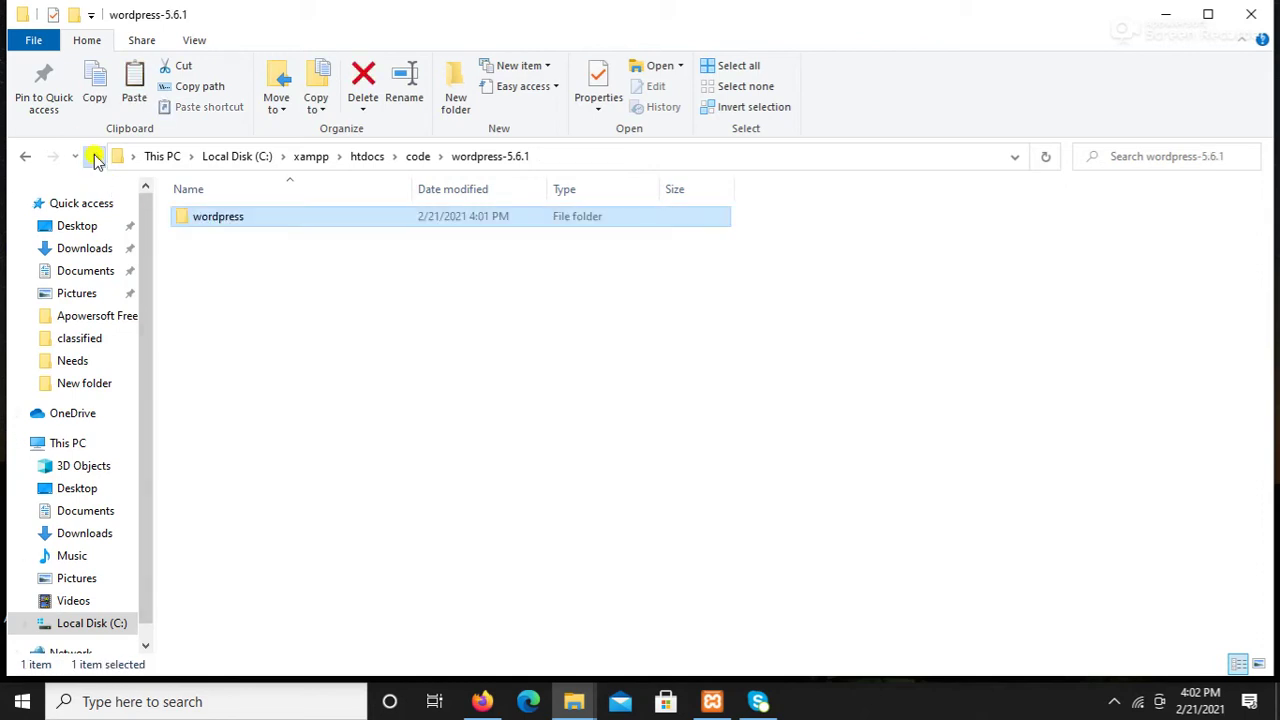
click(94, 157)
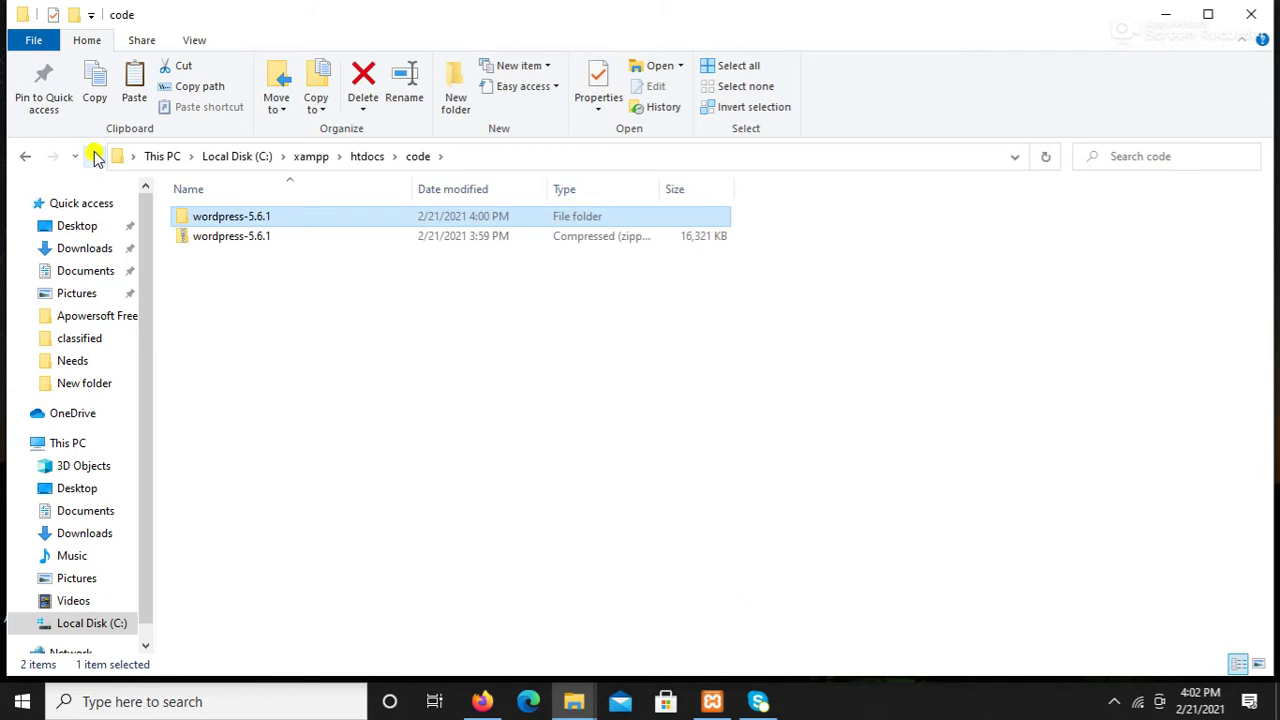
click(94, 157)
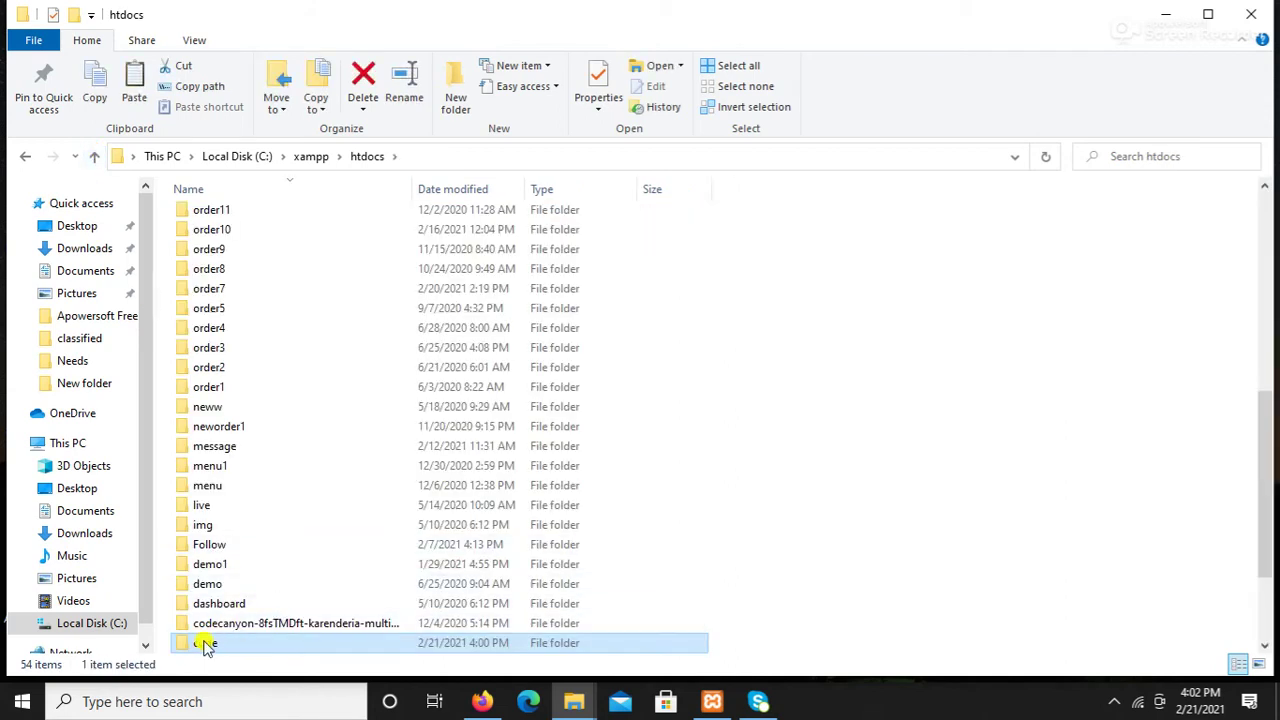
double_click(204, 645)
right_click(224, 342)
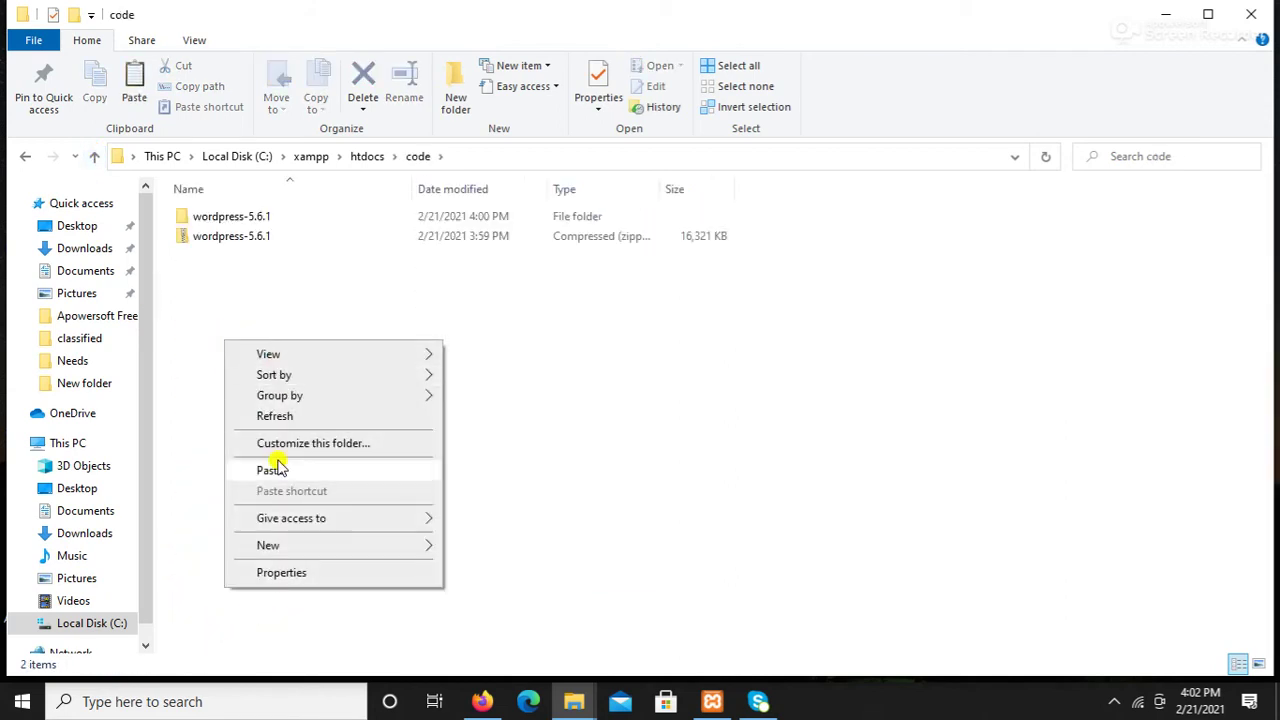
click(283, 474)
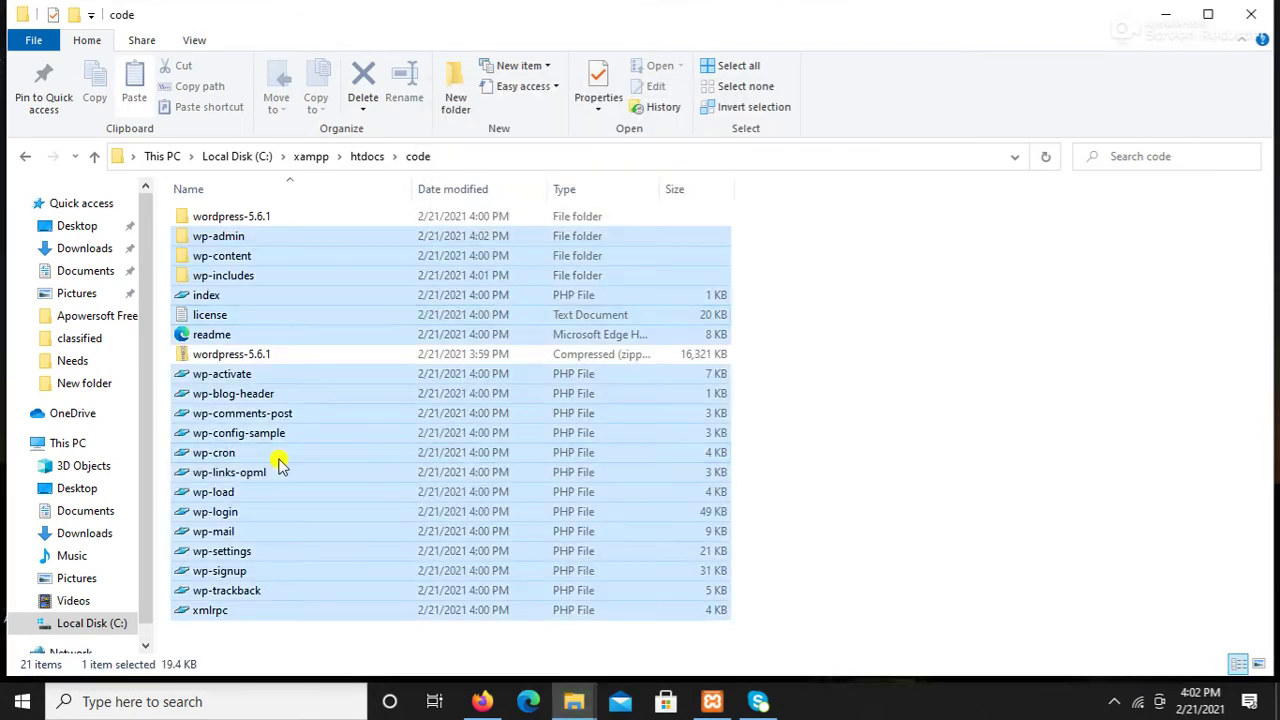
Step: Delete the emptied wordpress-5.6.1 folder from the code folder
click(895, 323)
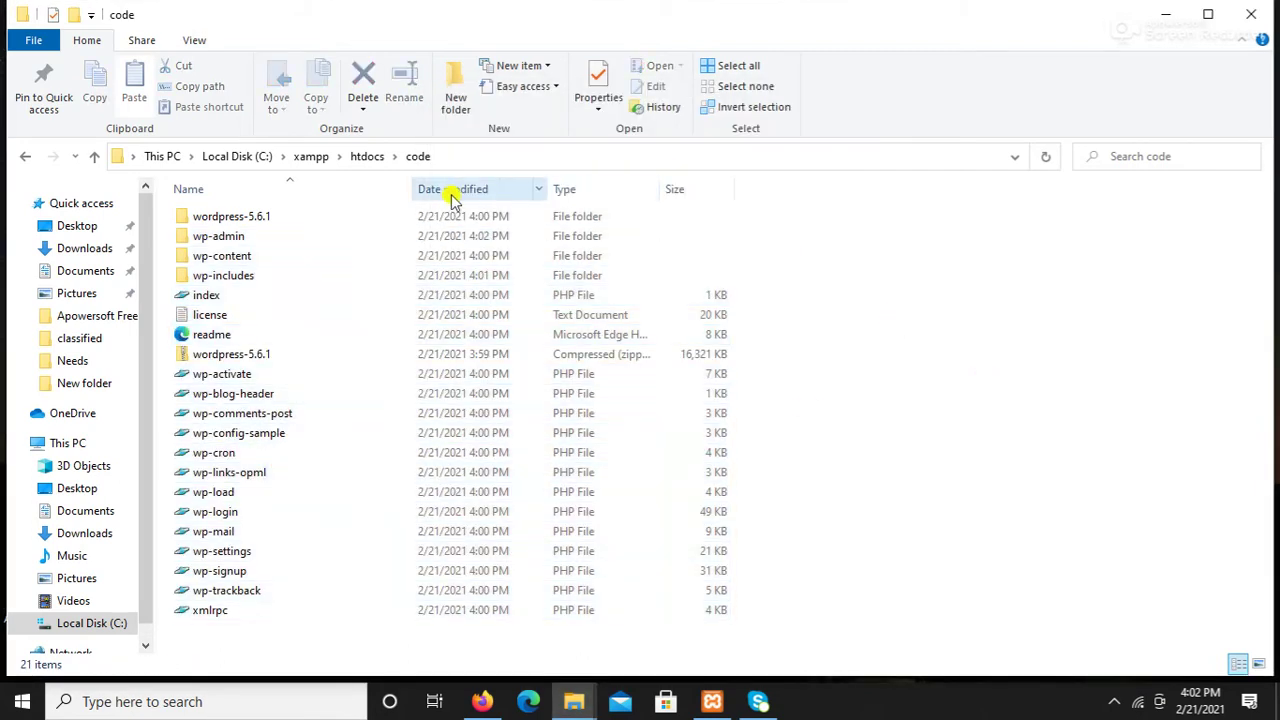
right_click(259, 220)
click(343, 588)
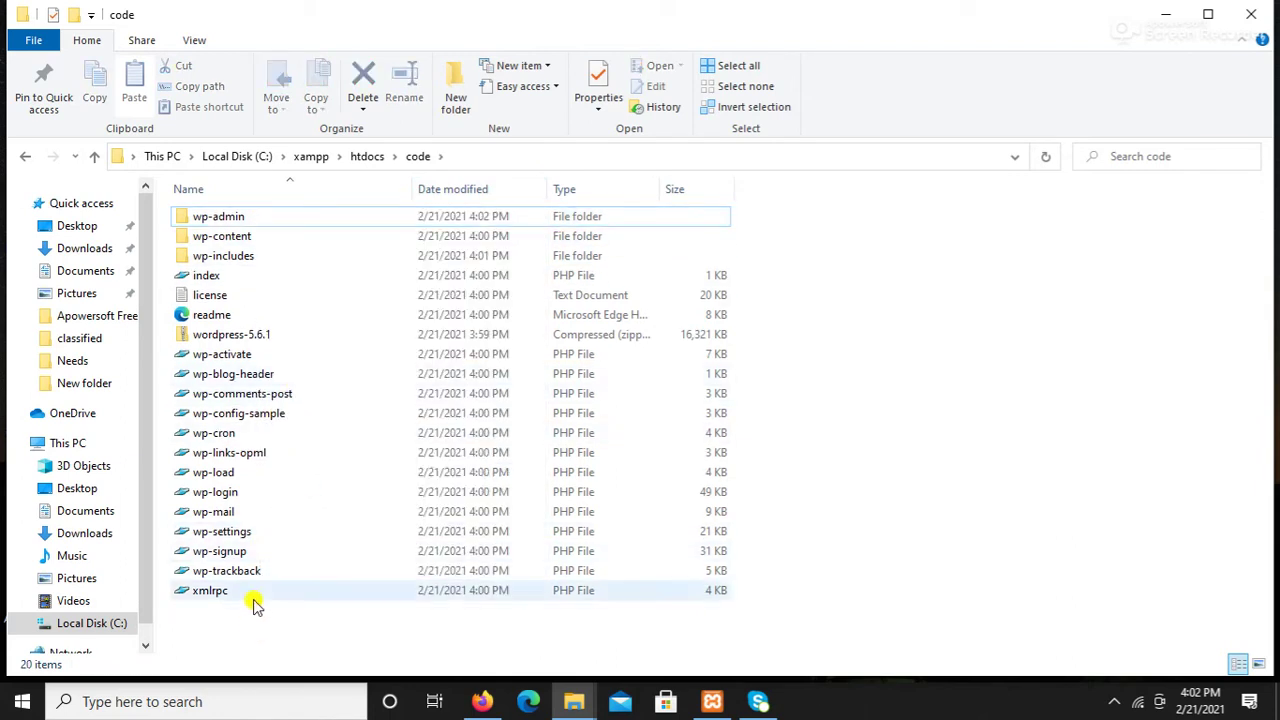
right_click(217, 340)
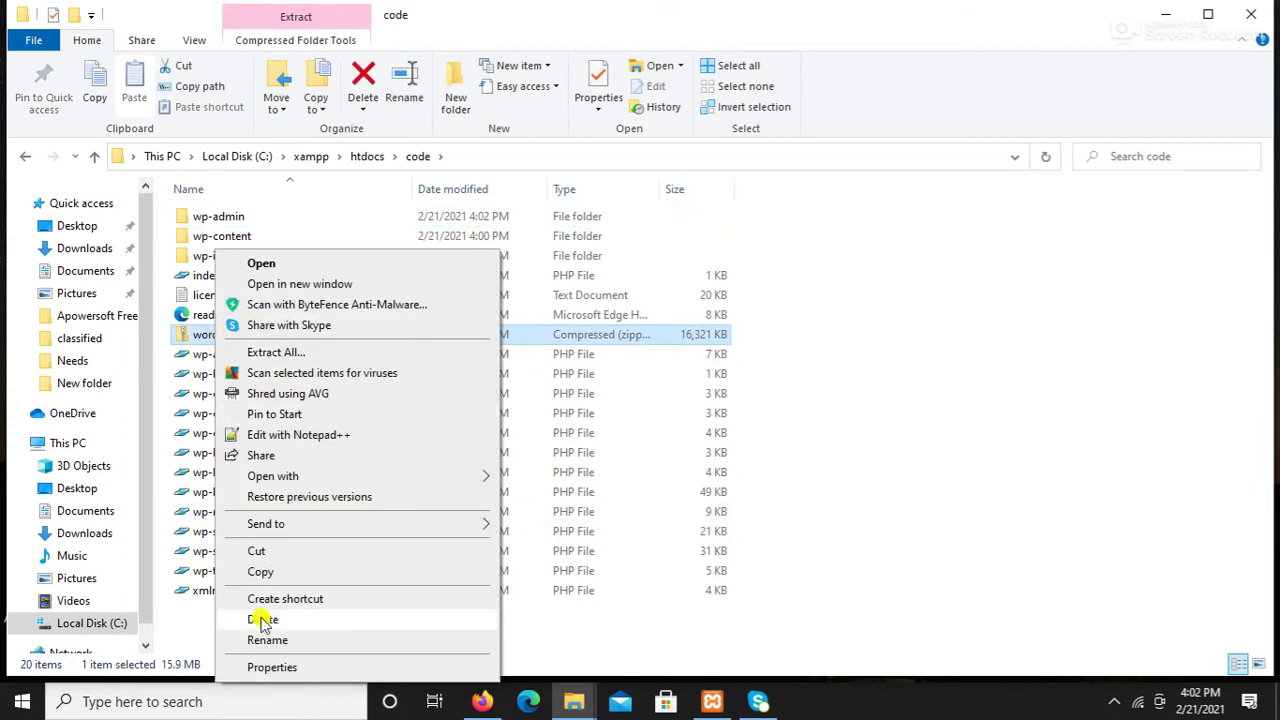
Step: Delete the wordpress-5.6.1 zip archive from the code folder
click(260, 618)
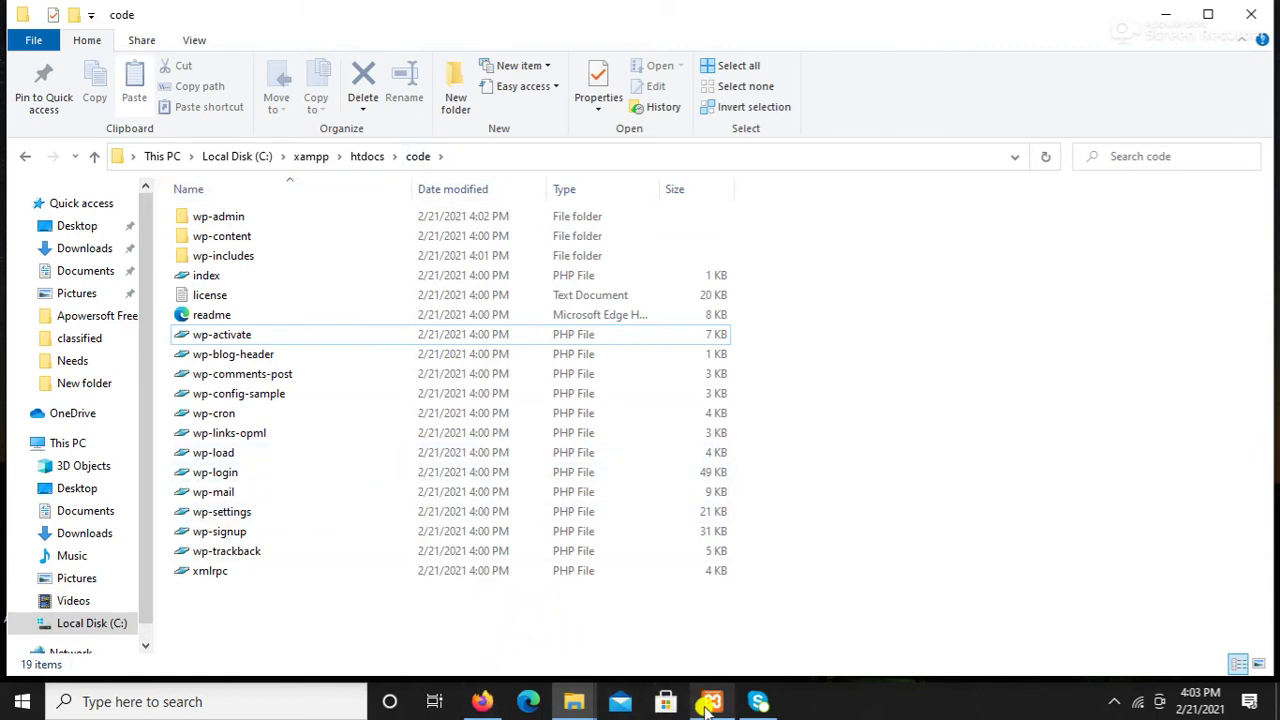
Step: Confirm Apache and MySQL are running in XAMPP, then bring back Firefox's WordPress download page
mouse_move(588, 700)
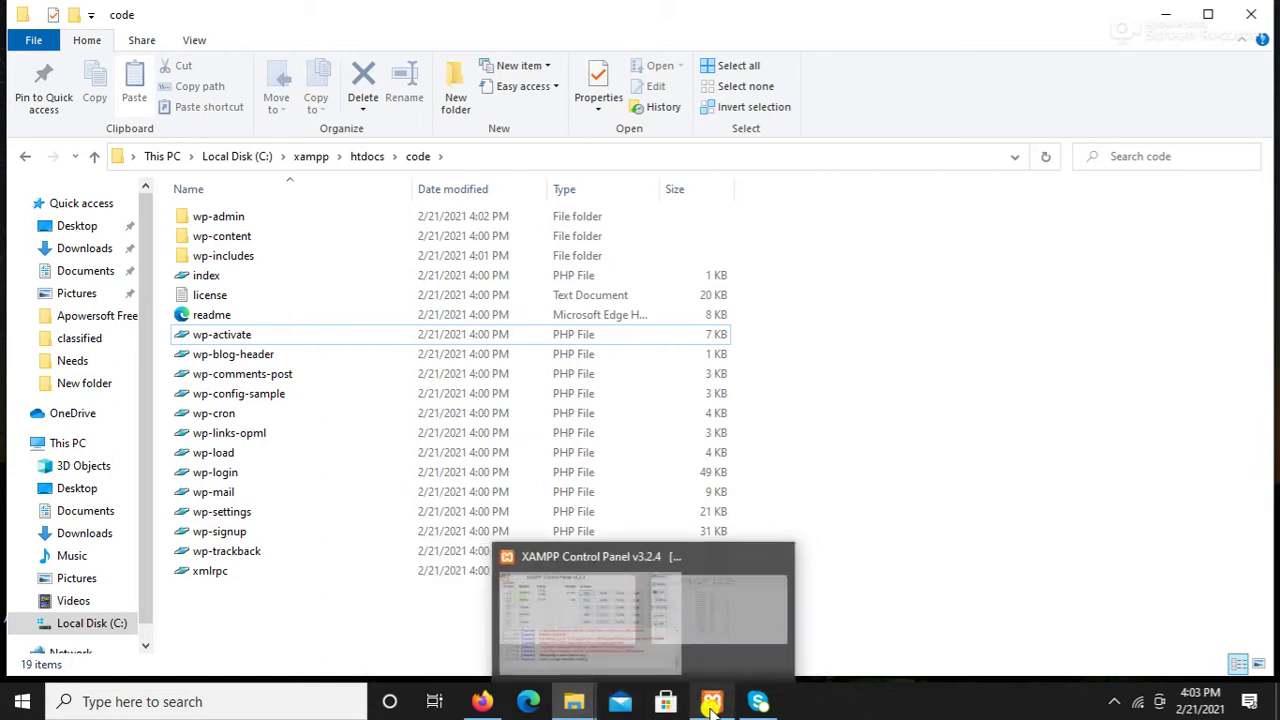
click(712, 701)
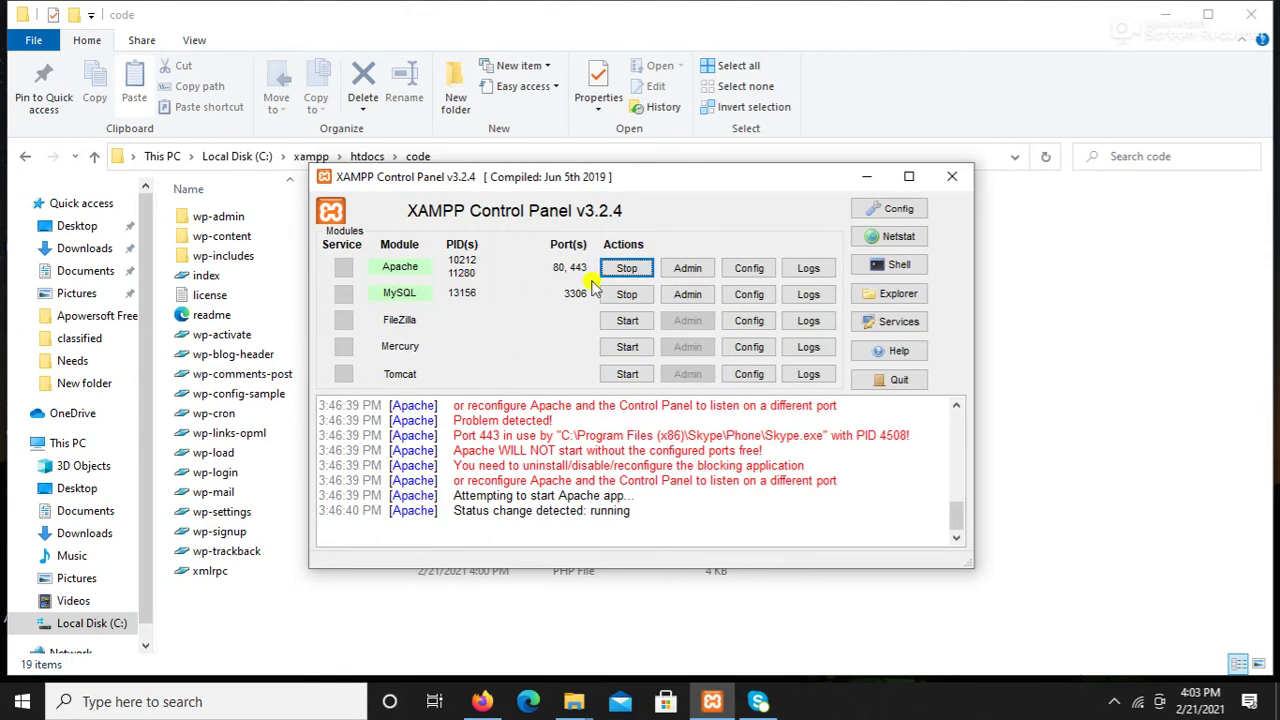
click(985, 283)
click(482, 701)
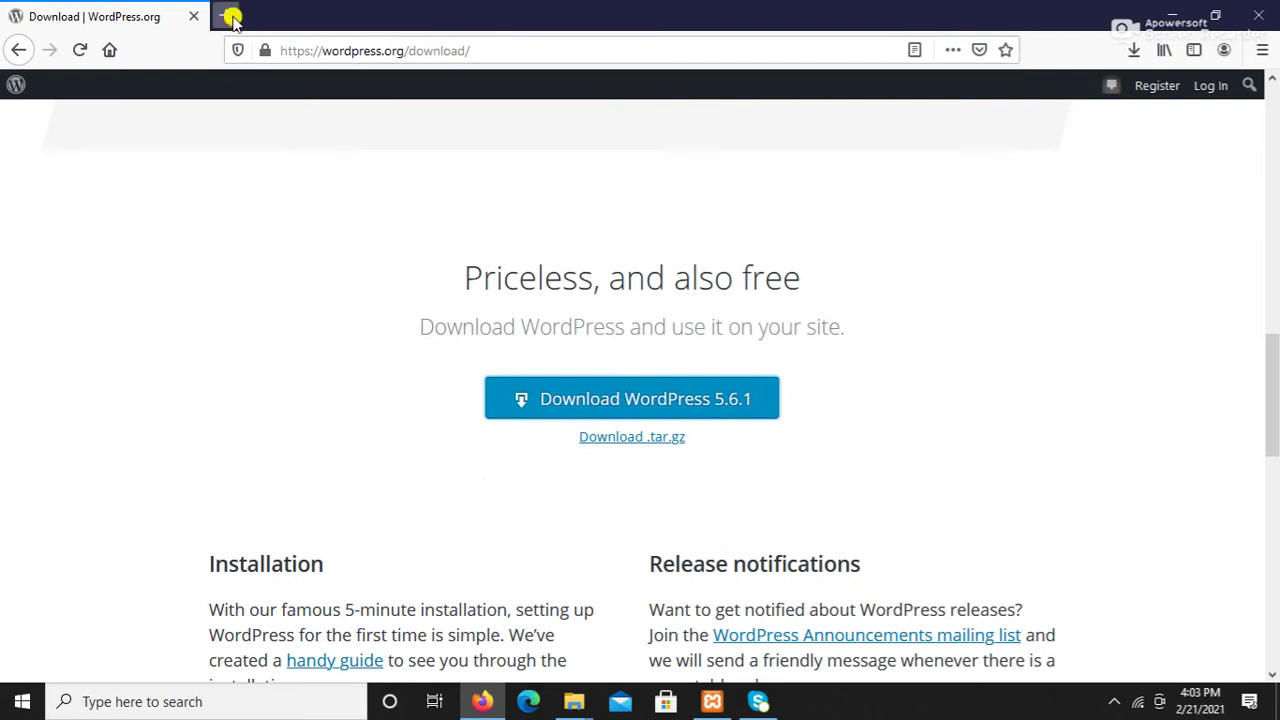
Step: Load localhost/phpmyadmin/ in a new Firefox tab
click(226, 15)
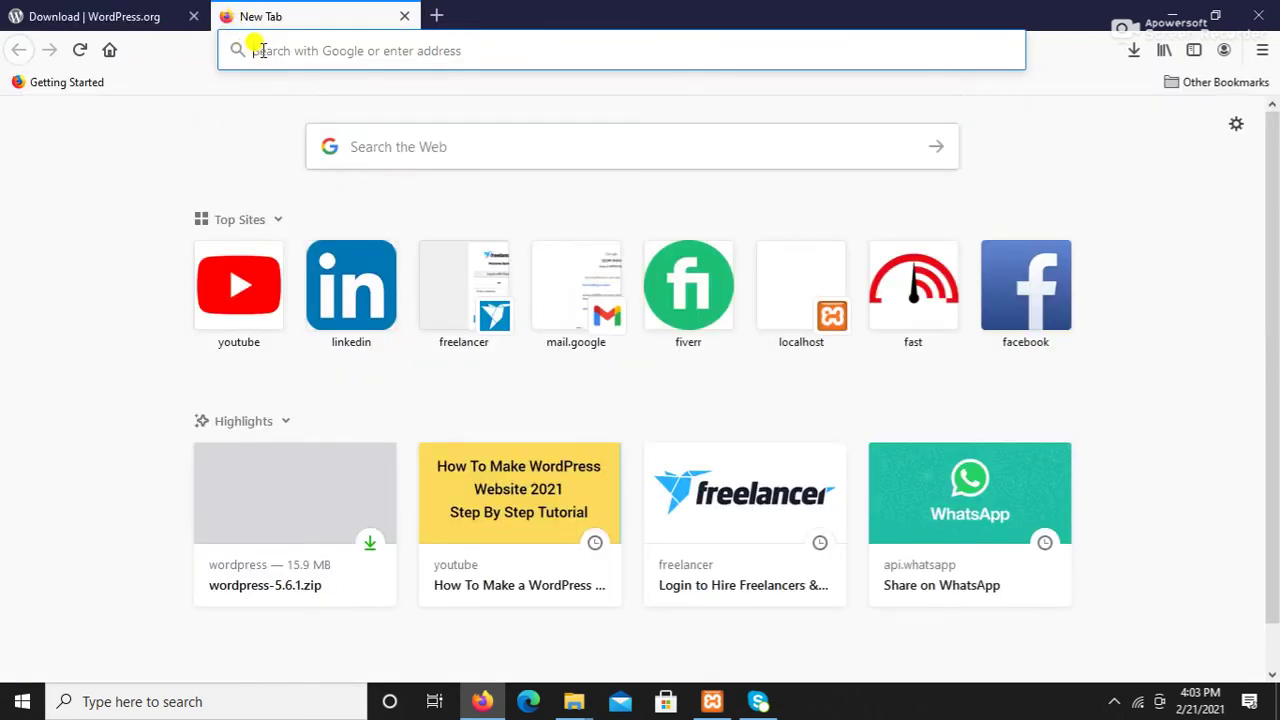
text(local)
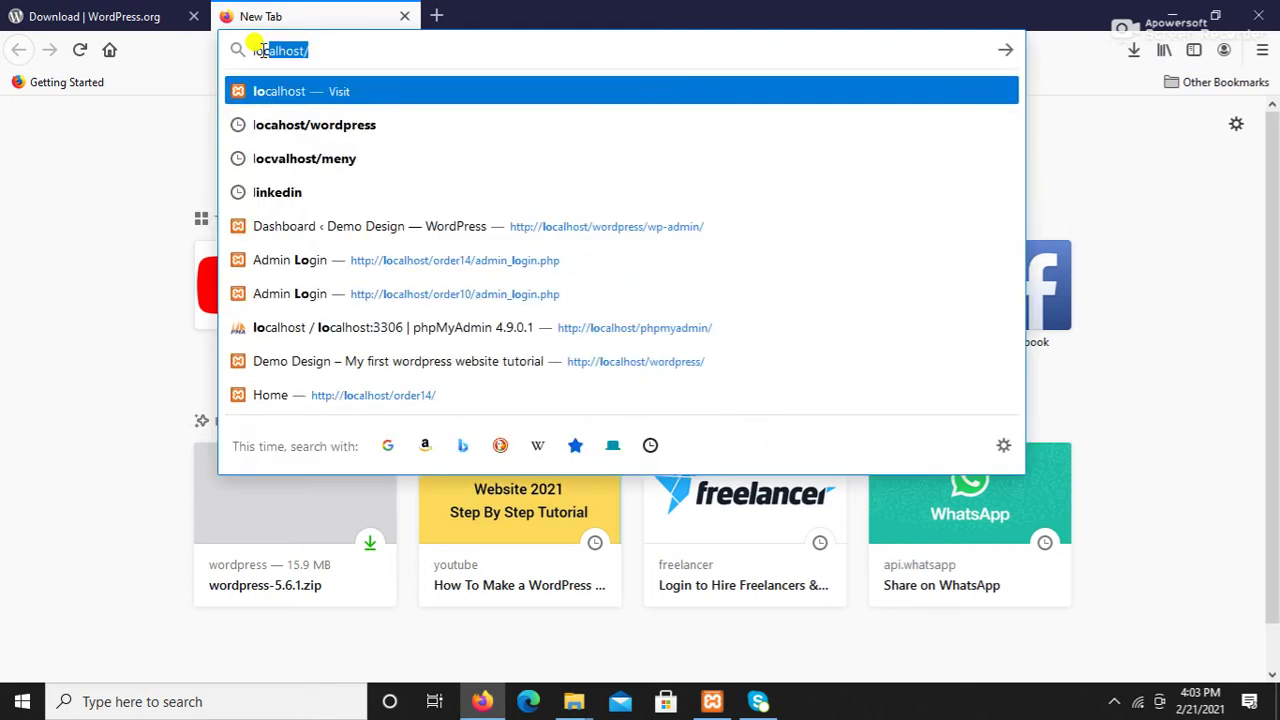
text(host)
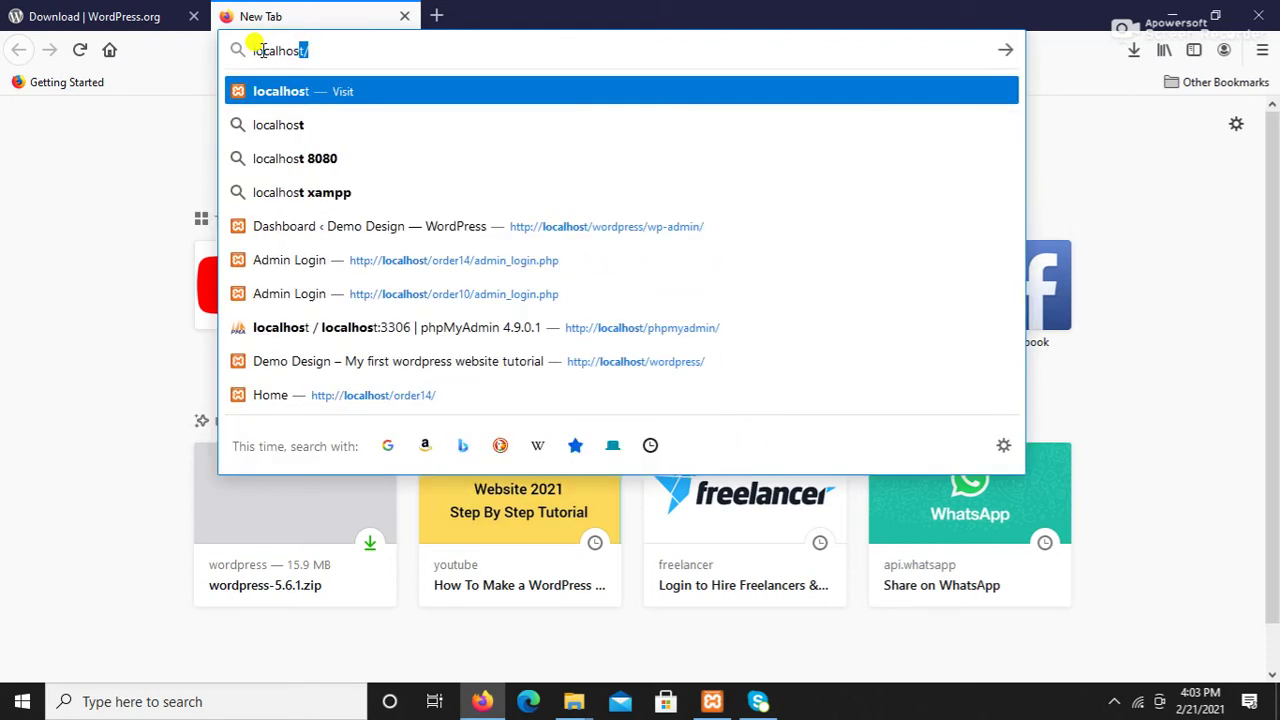
text(/)
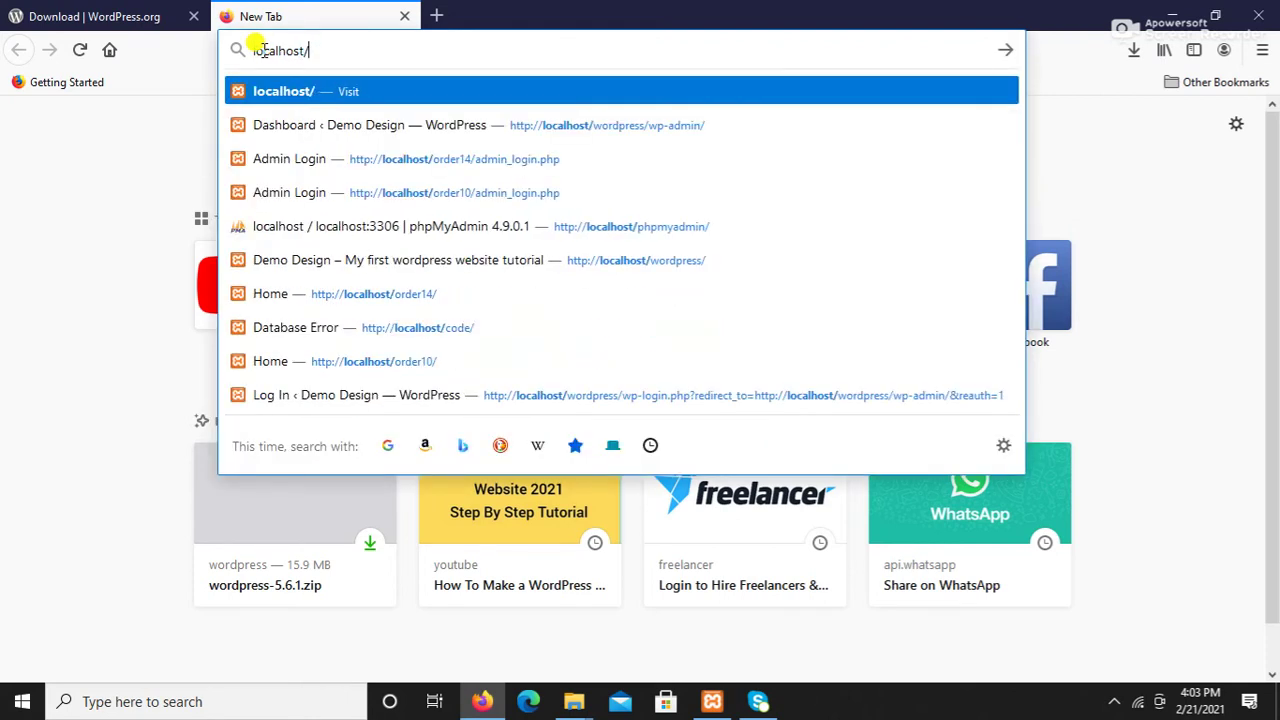
text(php[)
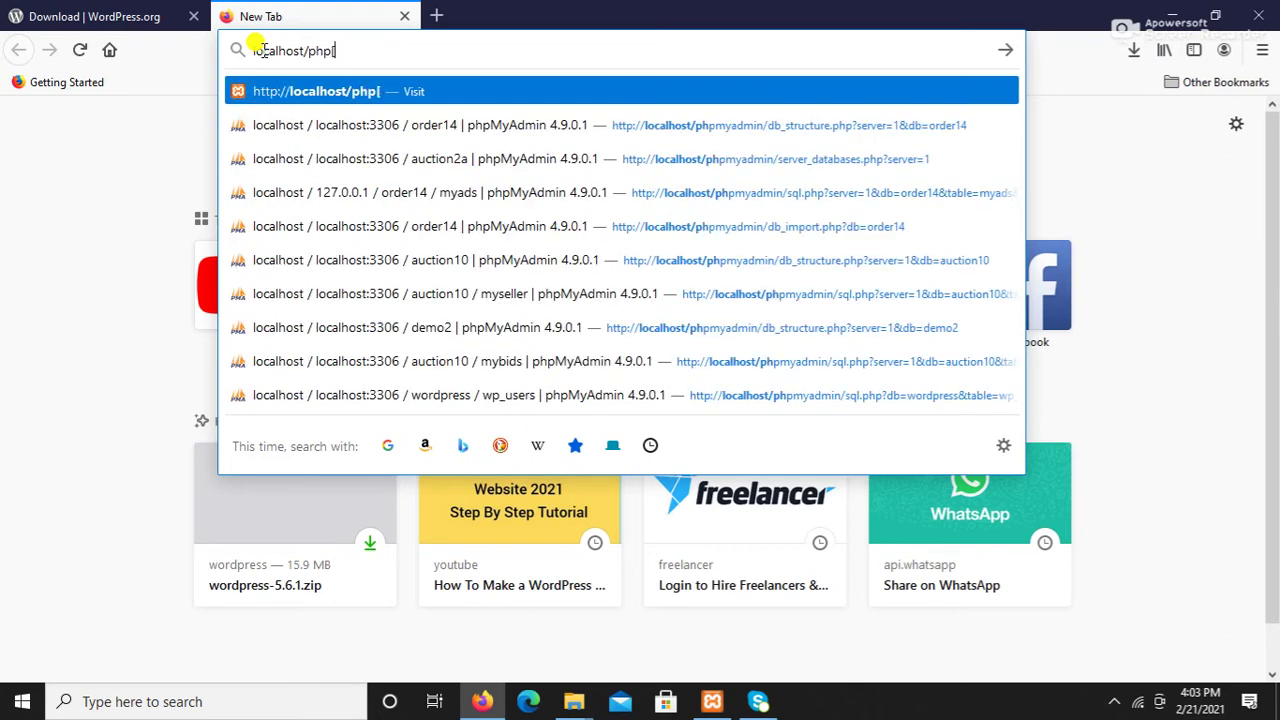
key(BackSpace)
text(my)
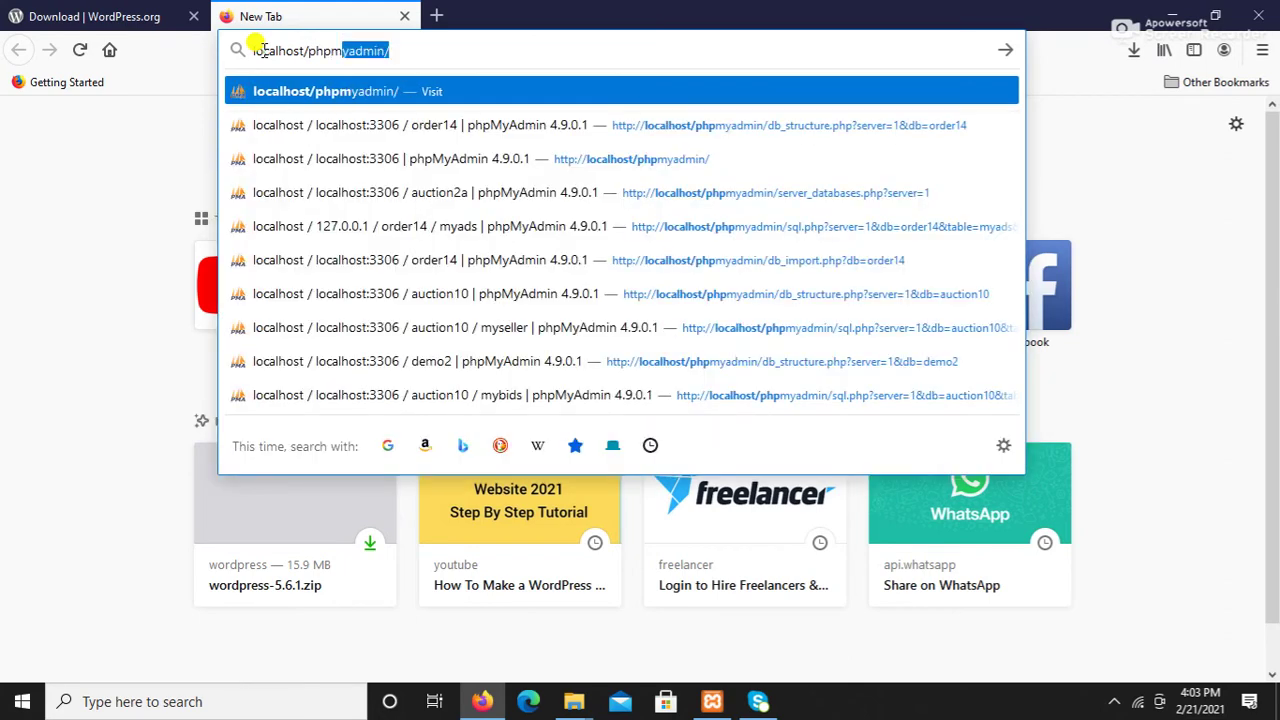
text(admin)
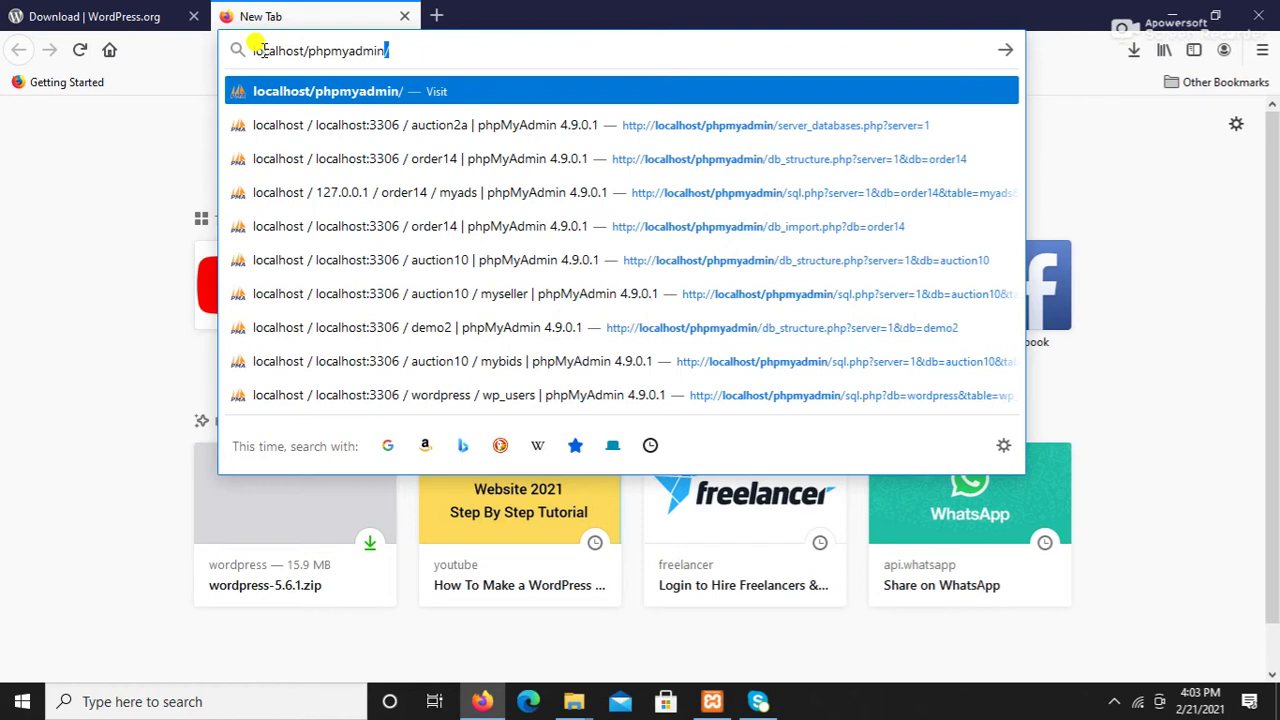
key(Return)
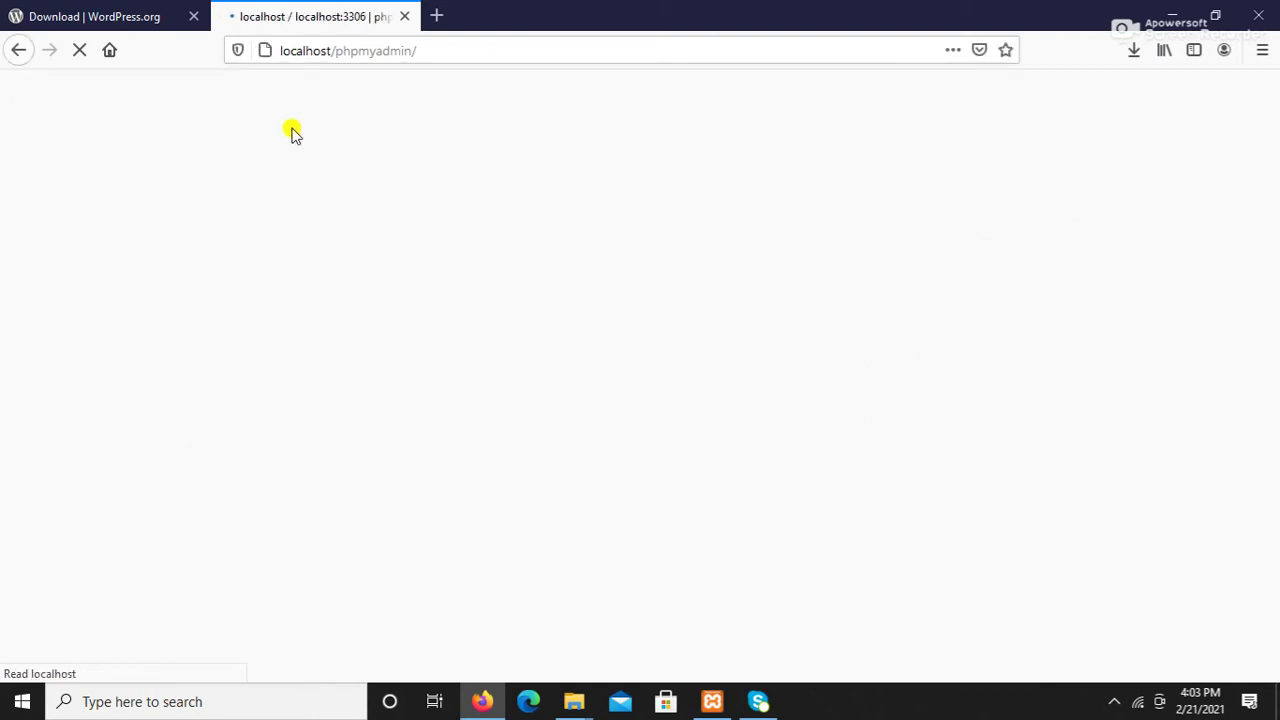
Step: Check the code folder in File Explorer, then return to phpMyAdmin in Firefox
scroll(292, 133, down, 2)
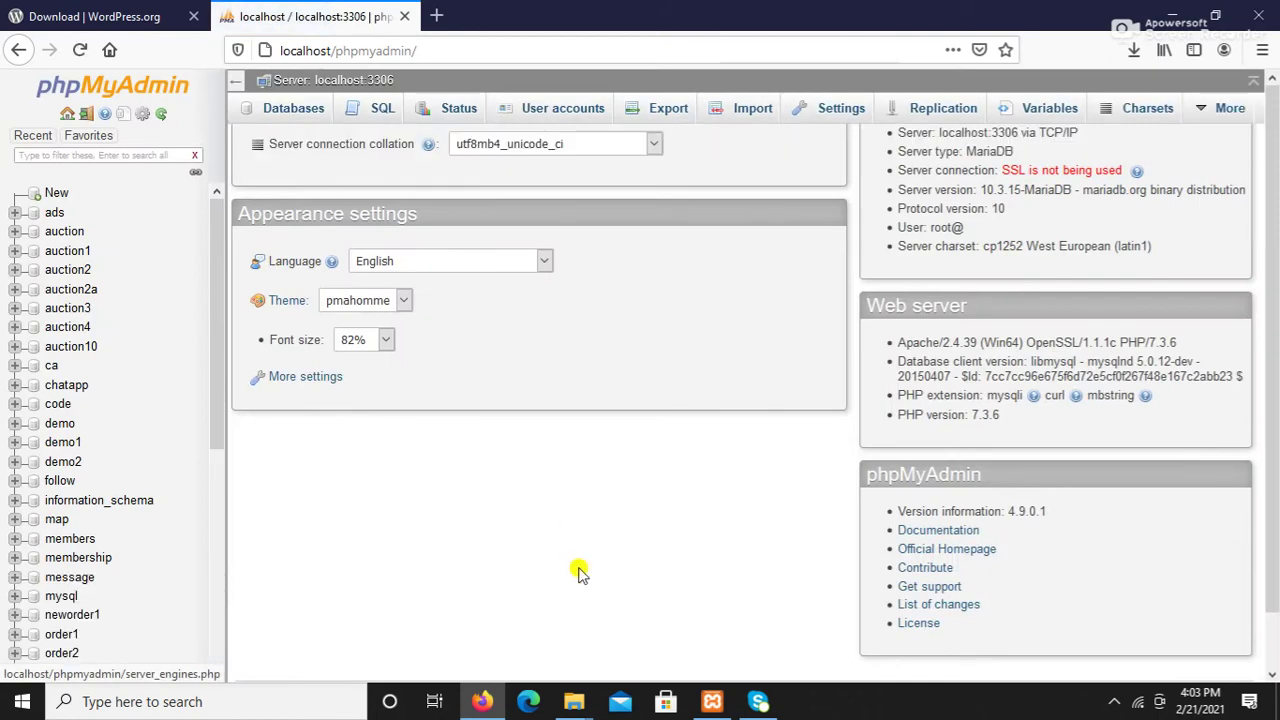
scroll(575, 615, up, 1)
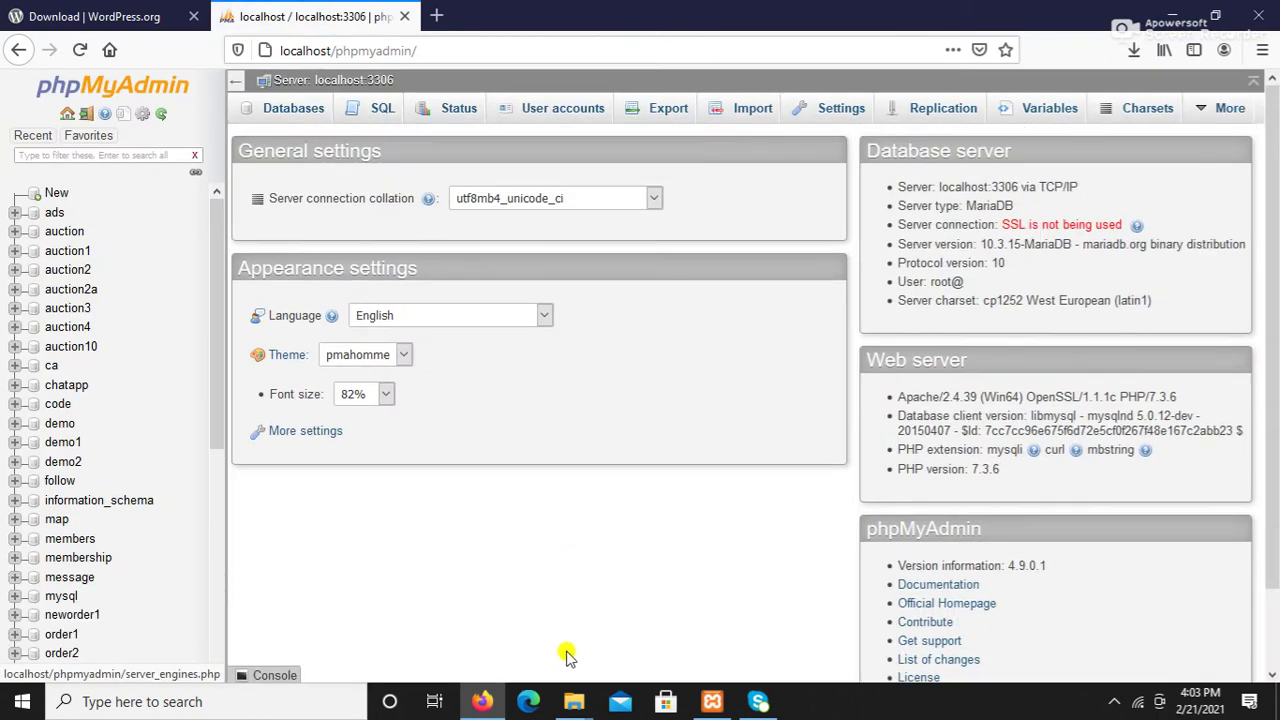
mouse_move(574, 700)
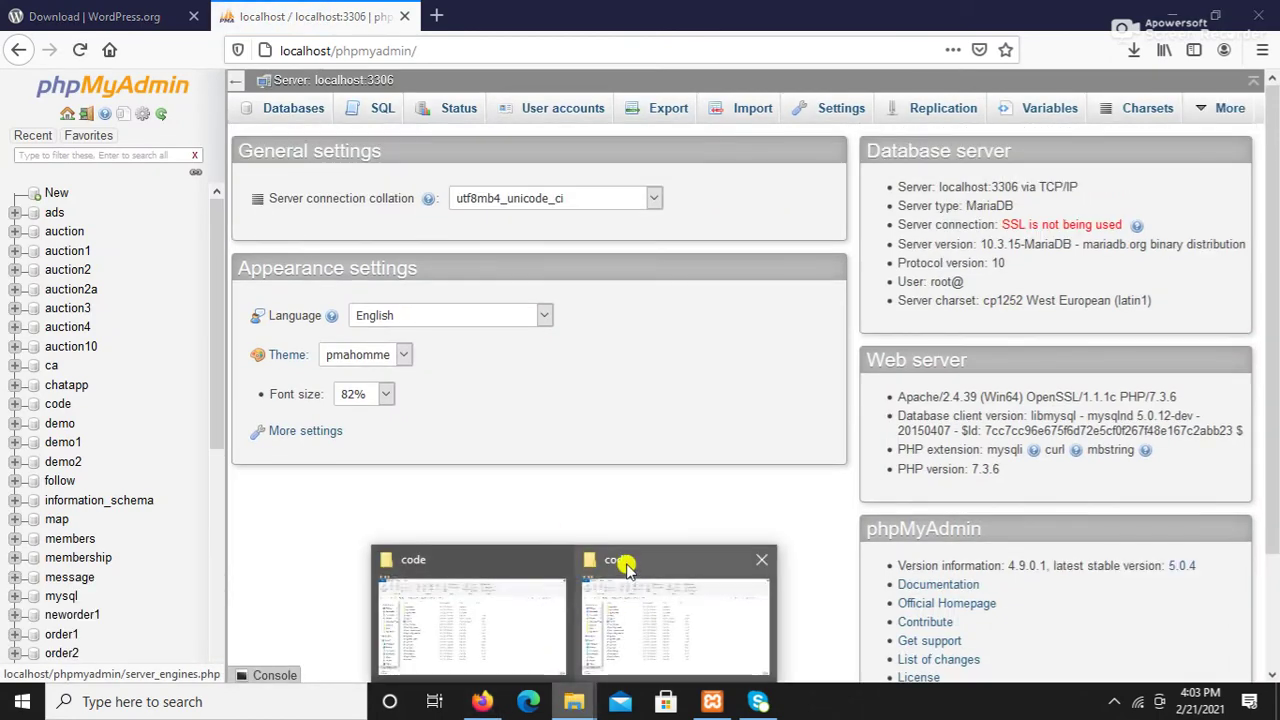
click(624, 566)
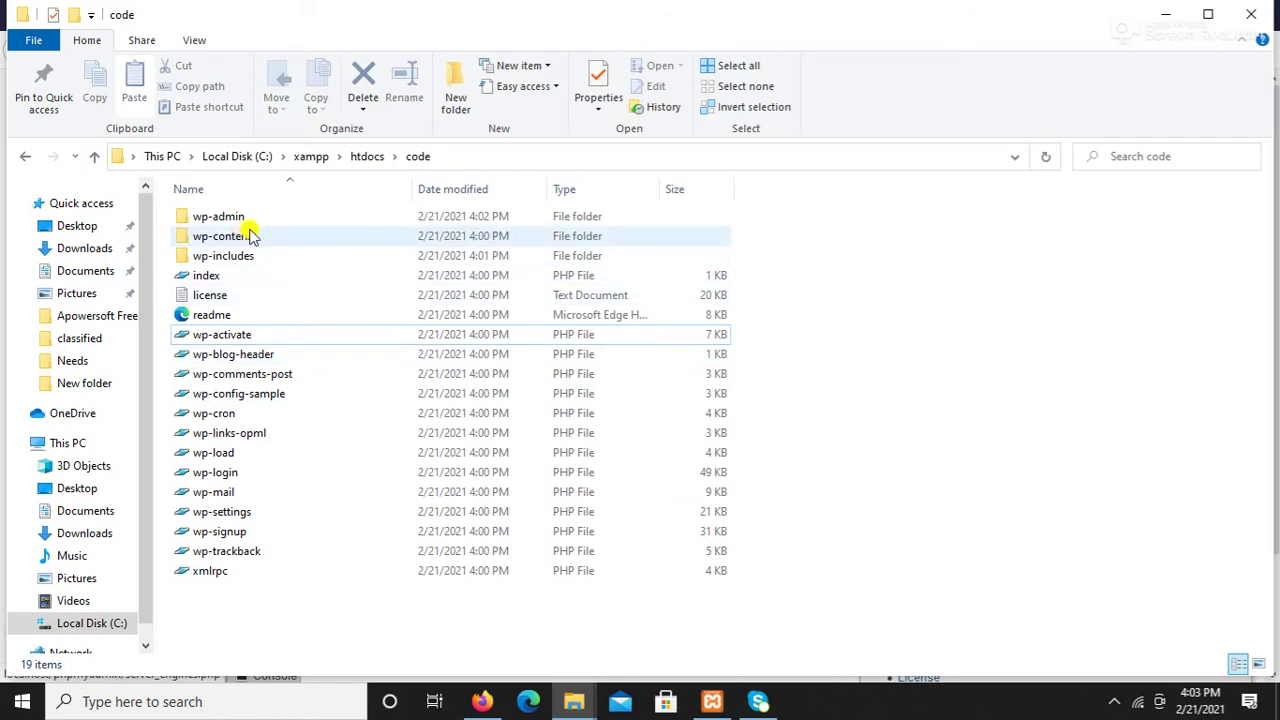
click(484, 700)
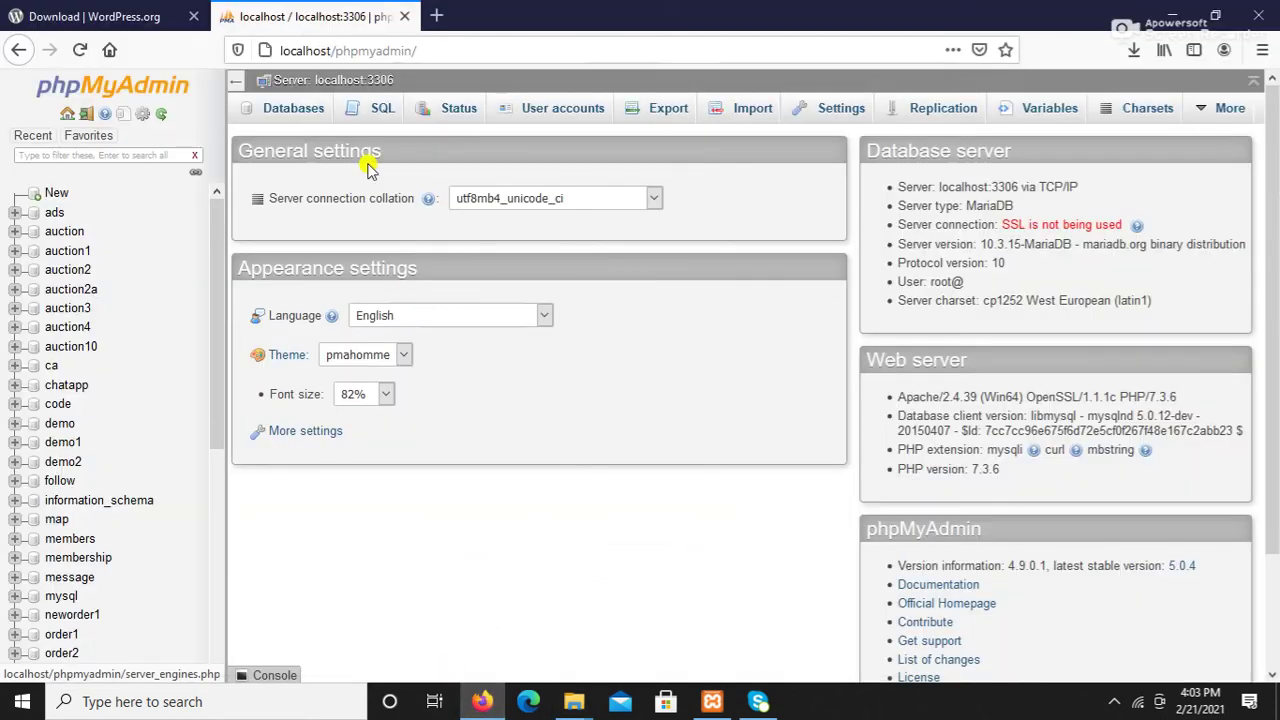
Step: Try creating a database named 'code' and dismiss the 'already exists' error
click(293, 115)
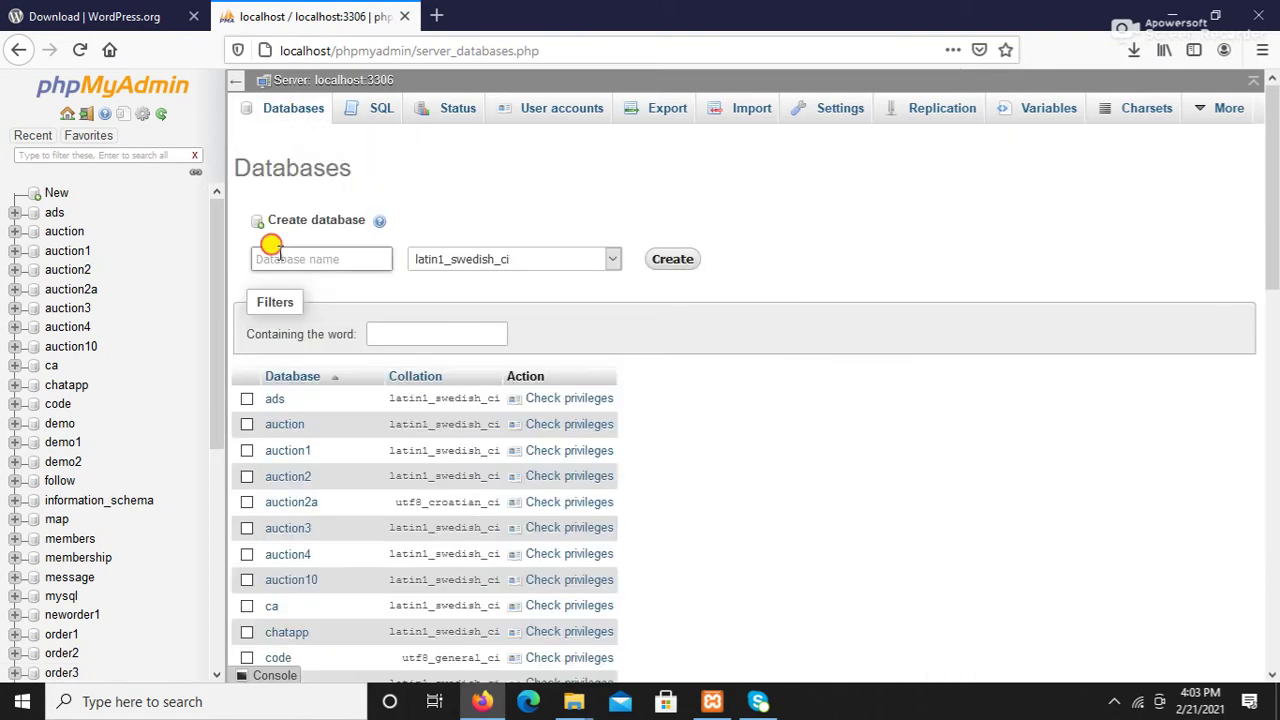
text(cod)
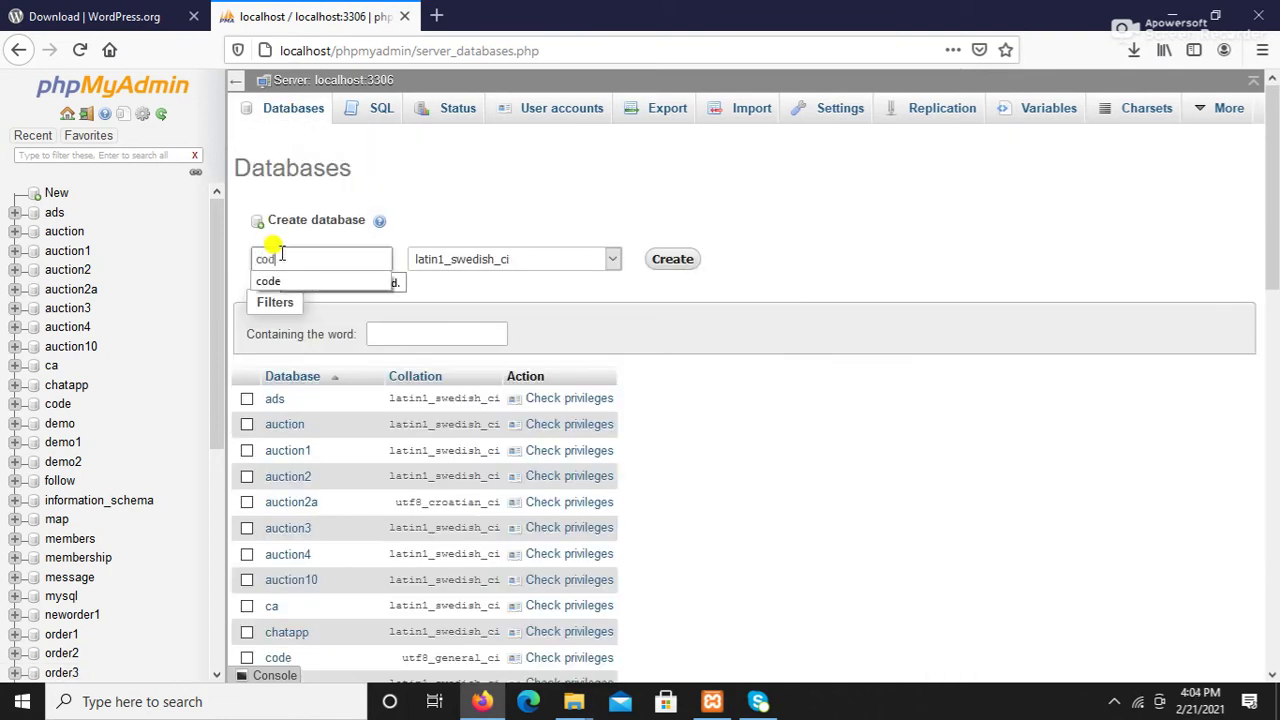
text(e)
click(293, 283)
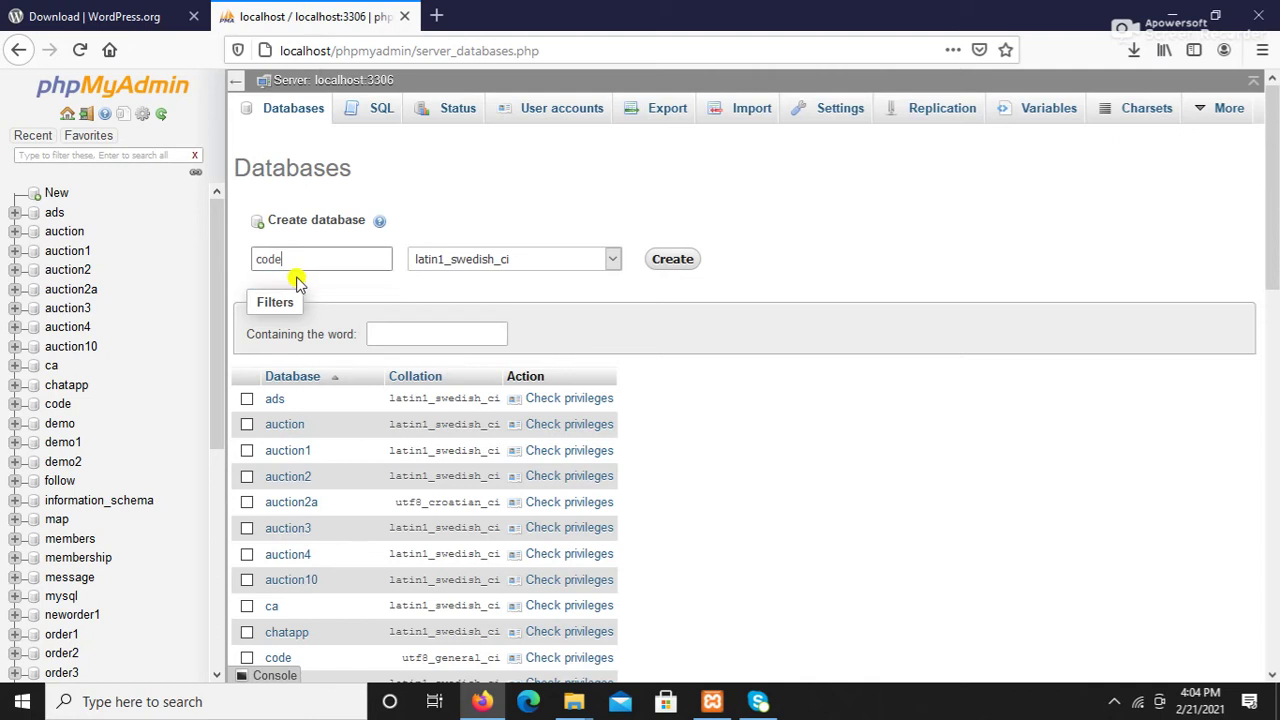
click(667, 262)
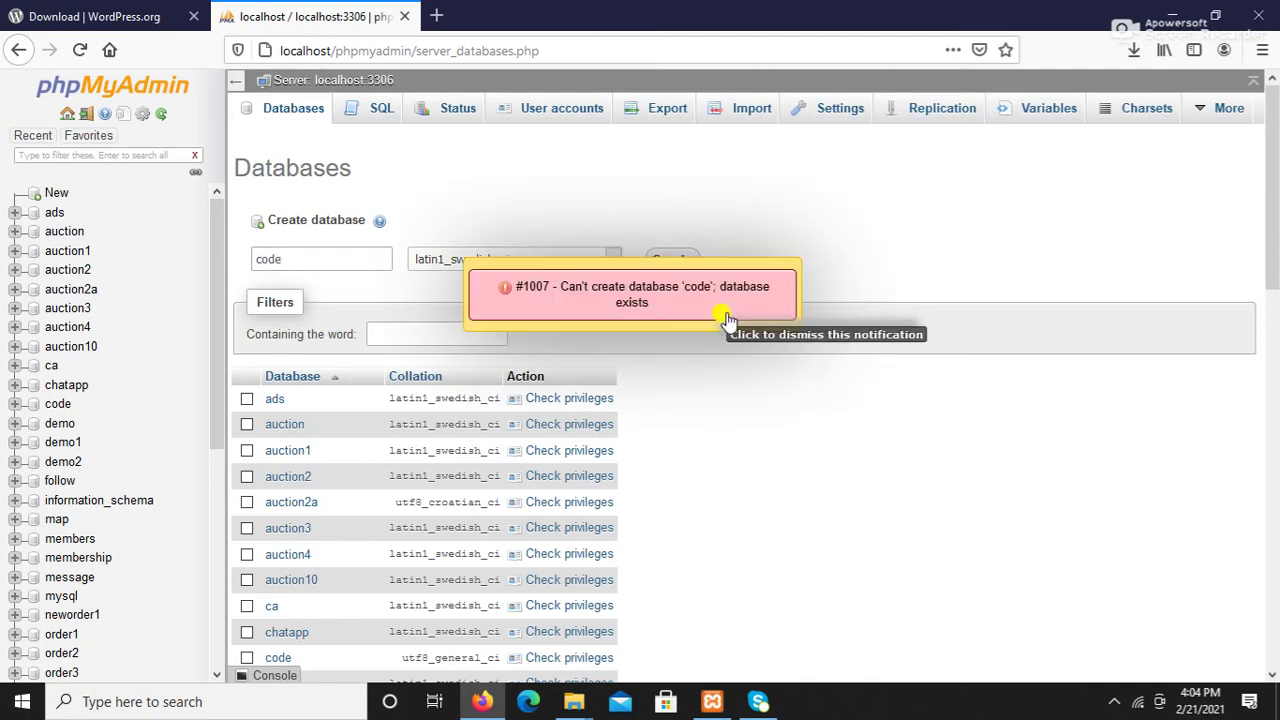
click(633, 316)
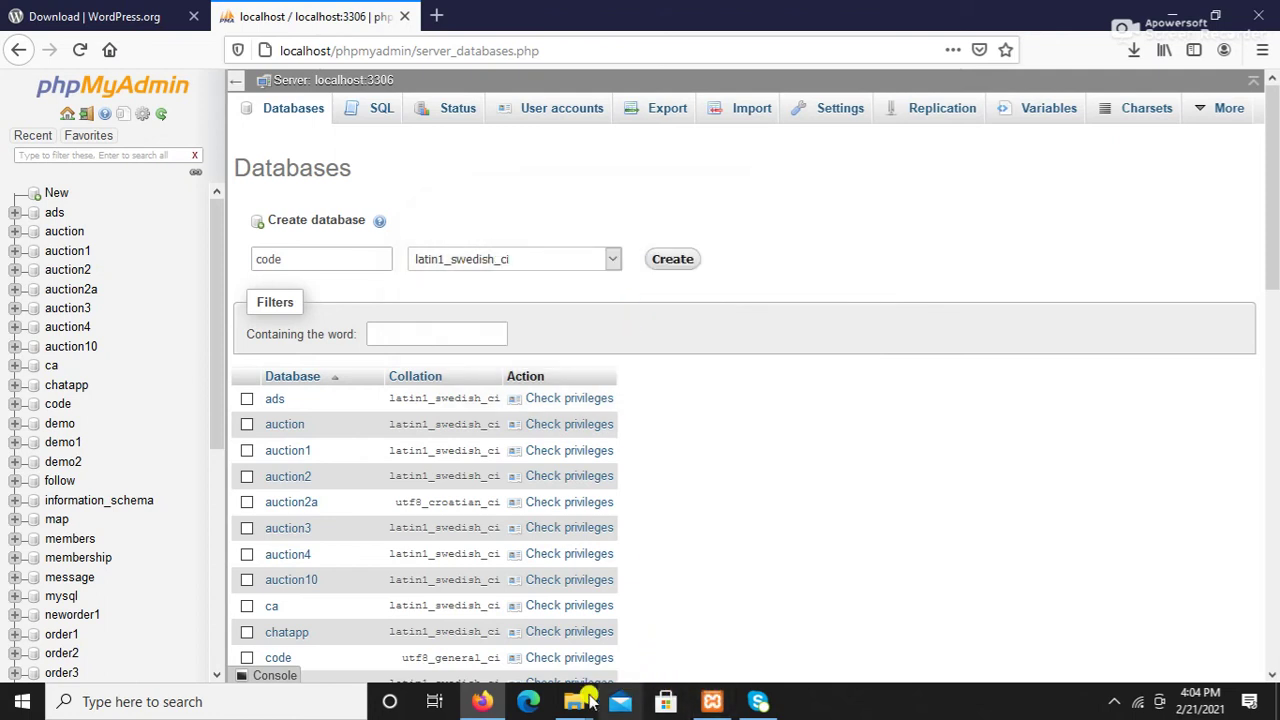
Step: Change the name to code1 and create that empty database
click(284, 260)
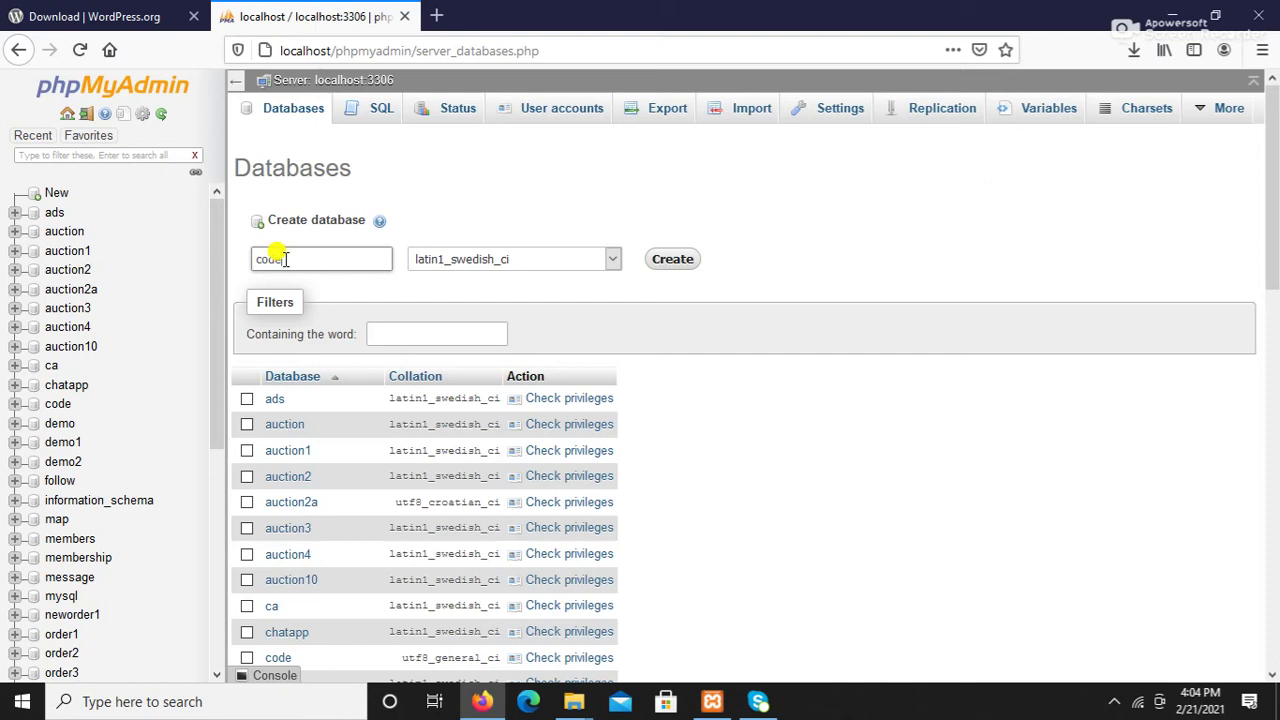
text(1)
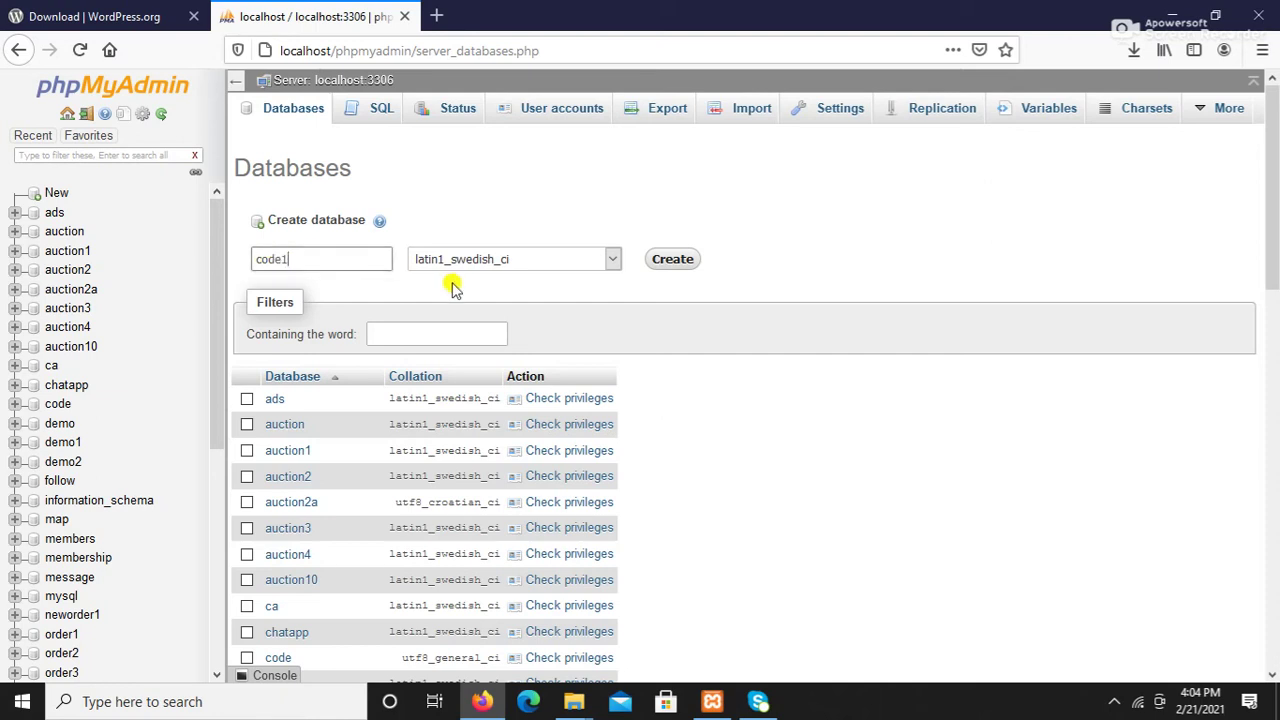
click(666, 262)
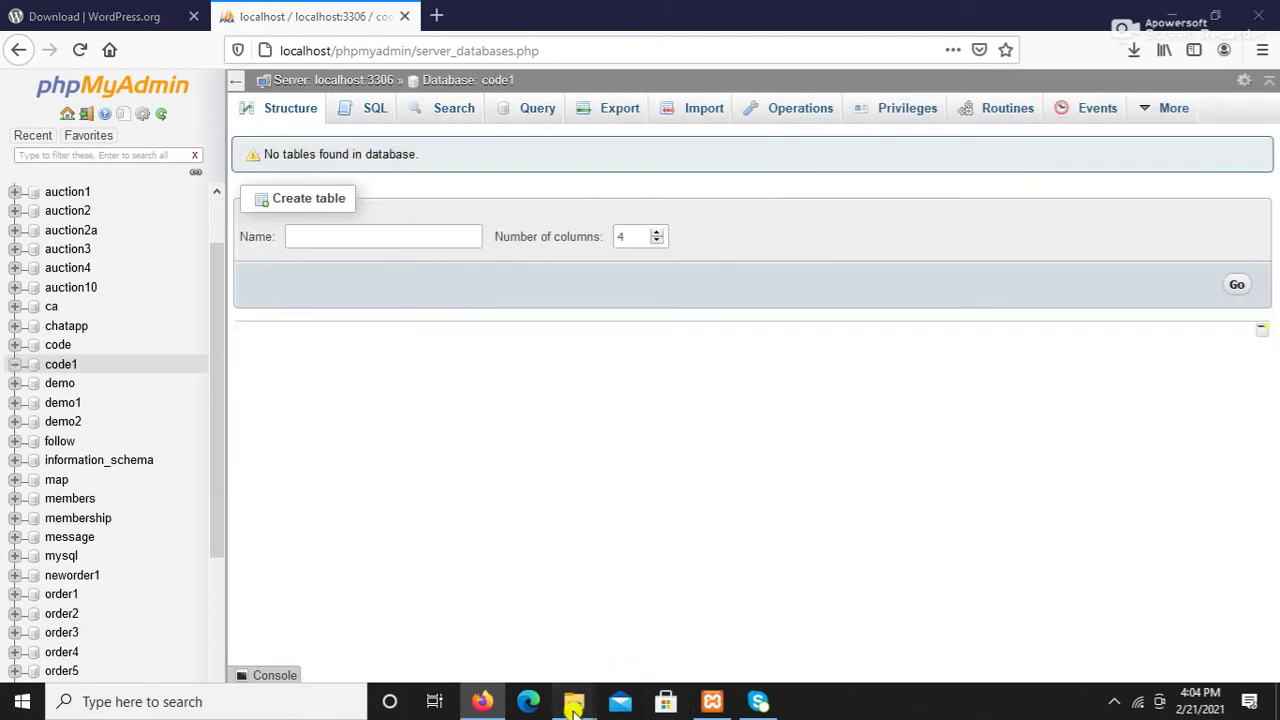
mouse_move(573, 706)
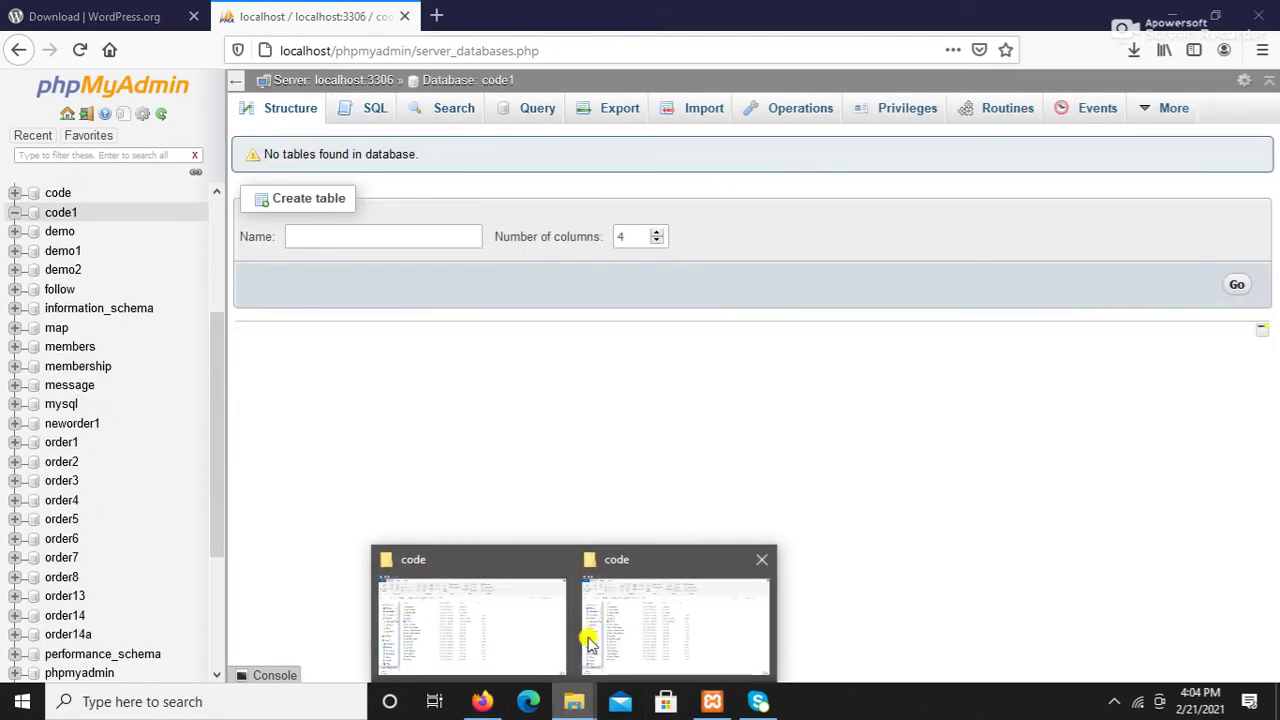
click(614, 563)
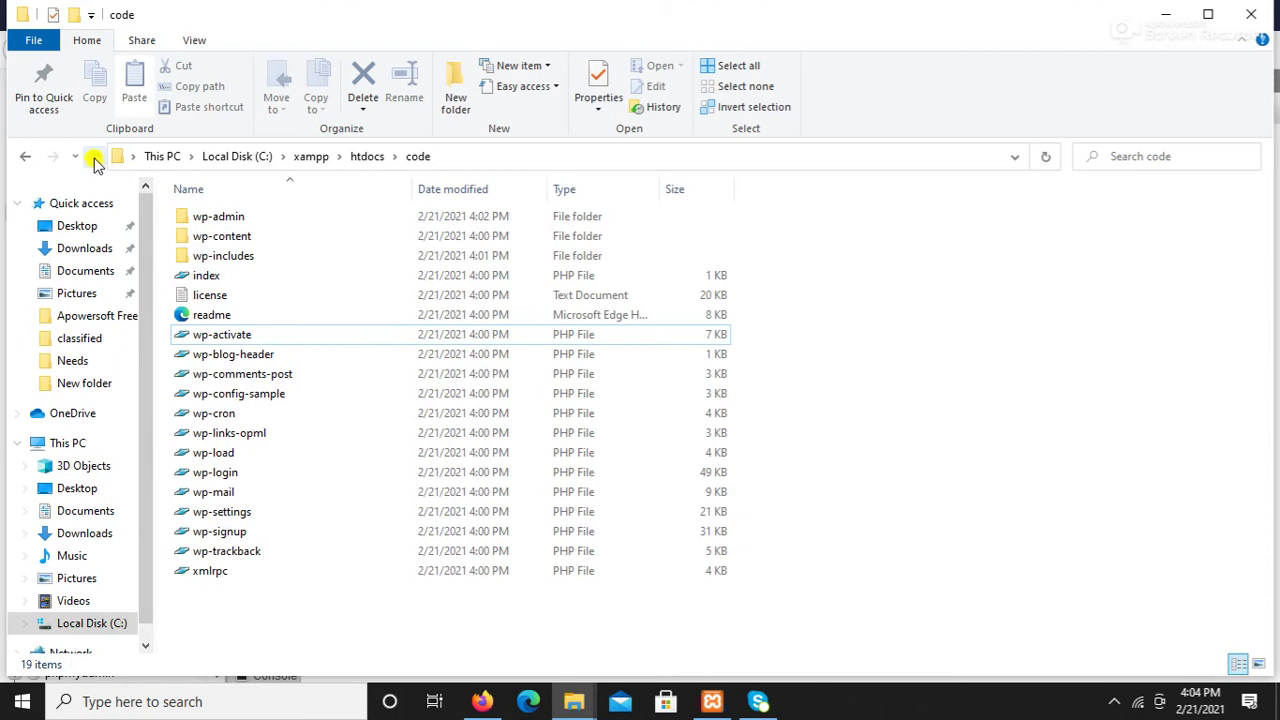
Step: Rename the htdocs\code folder to code1 and open it to see the WordPress files
click(94, 156)
right_click(213, 643)
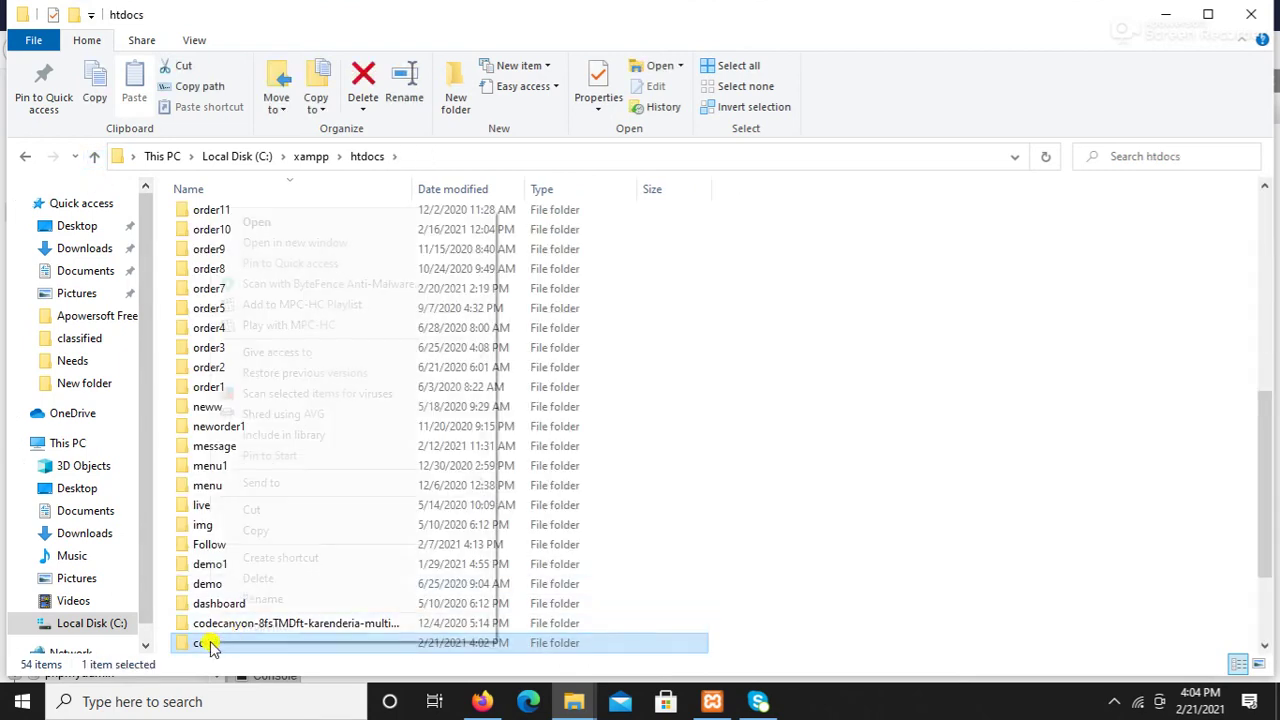
click(257, 597)
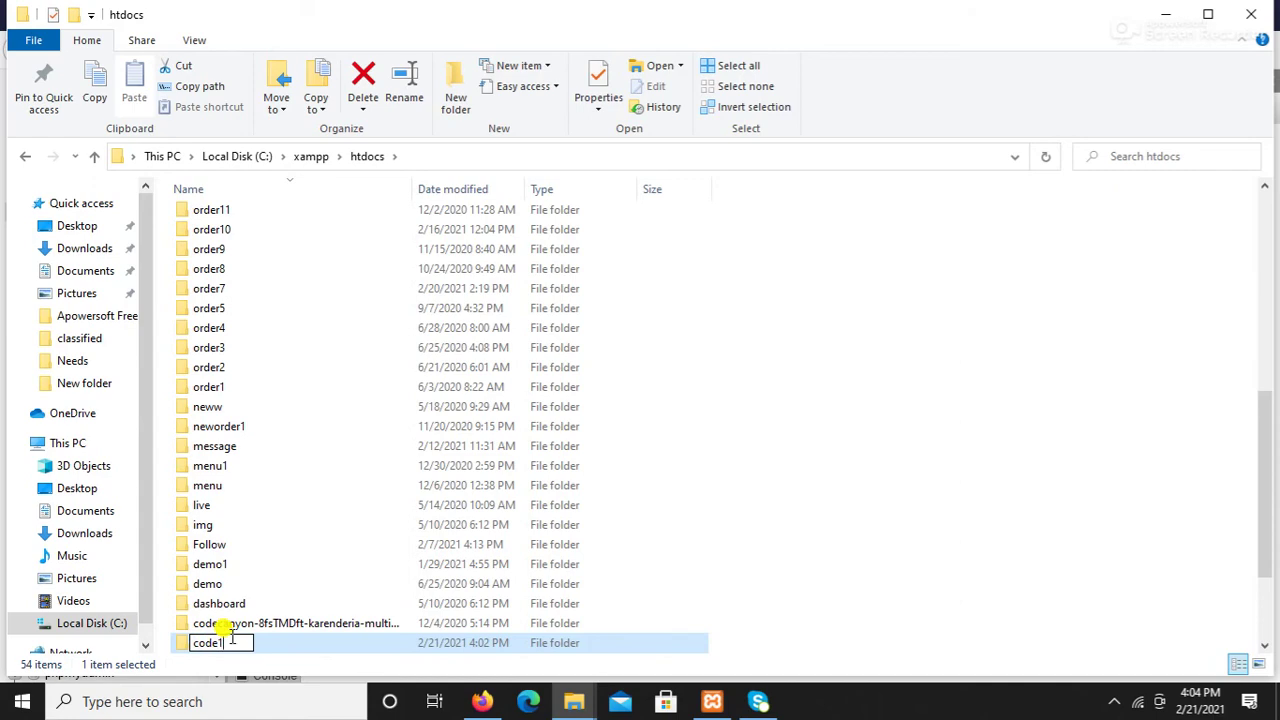
text(1)
key(Return)
double_click(232, 642)
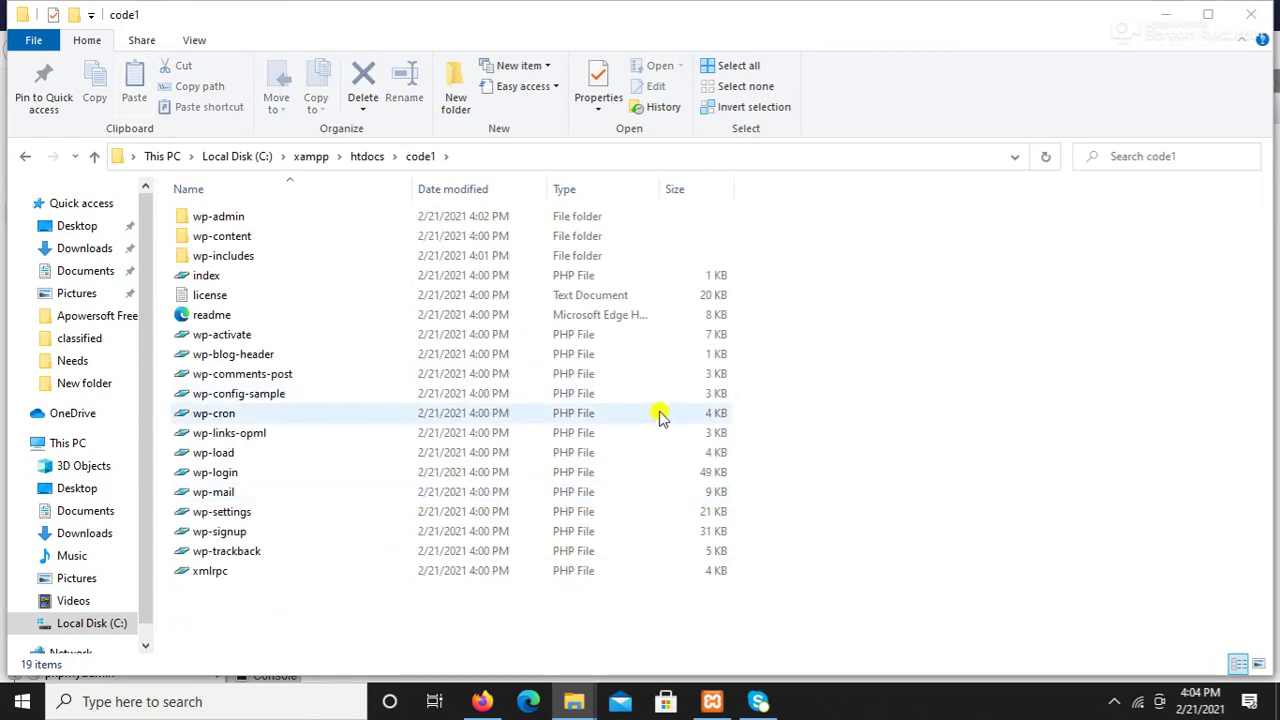
click(481, 701)
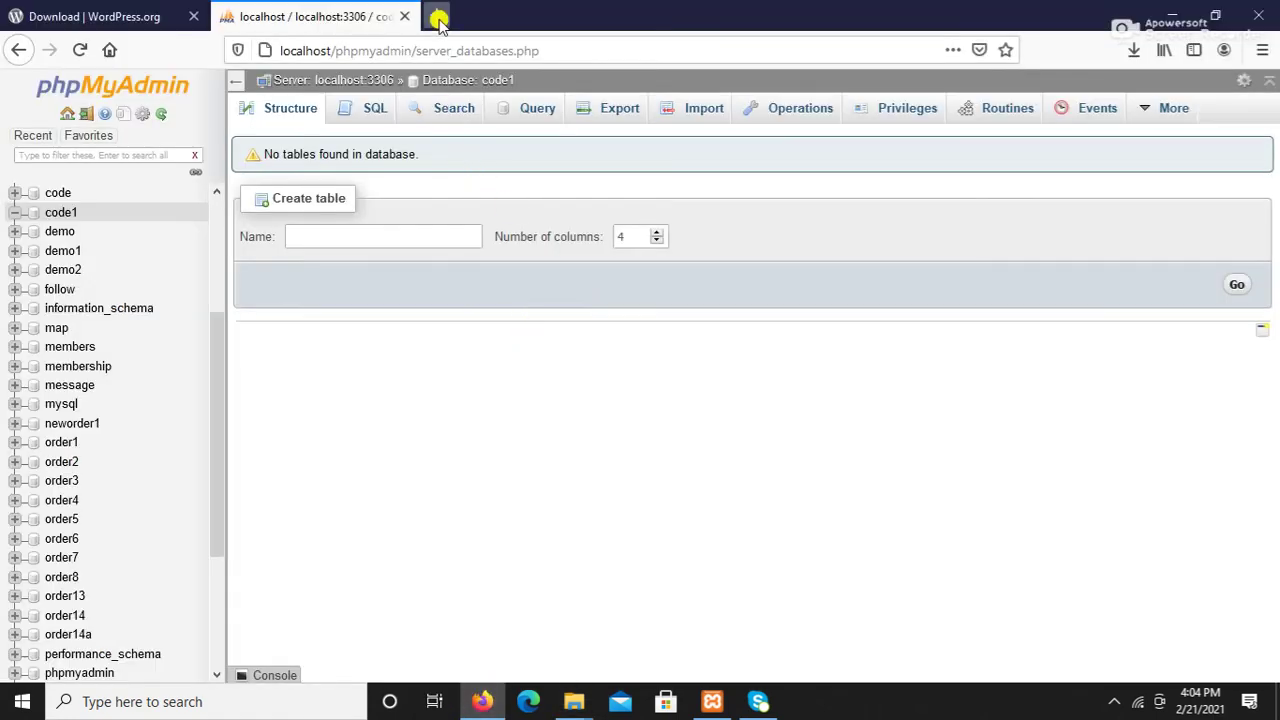
Step: Load localhost/code1 in a new Firefox tab, then return to the phpMyAdmin tab
click(430, 17)
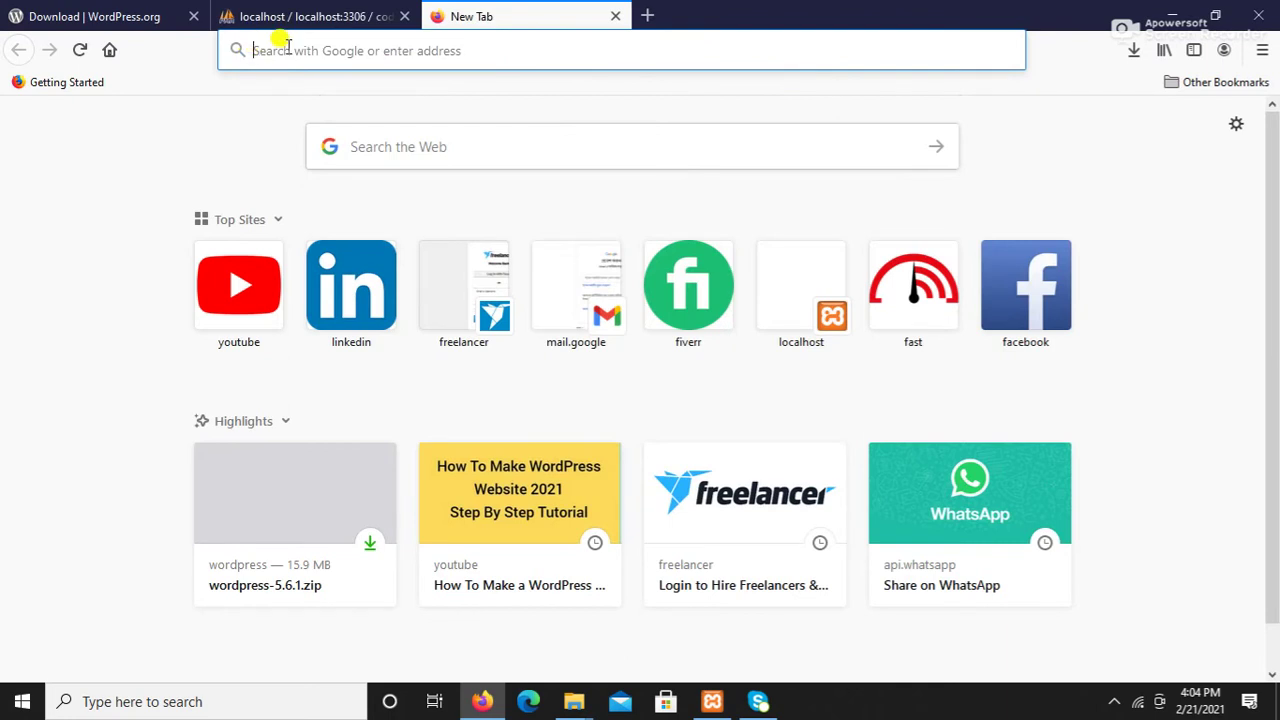
text(localh)
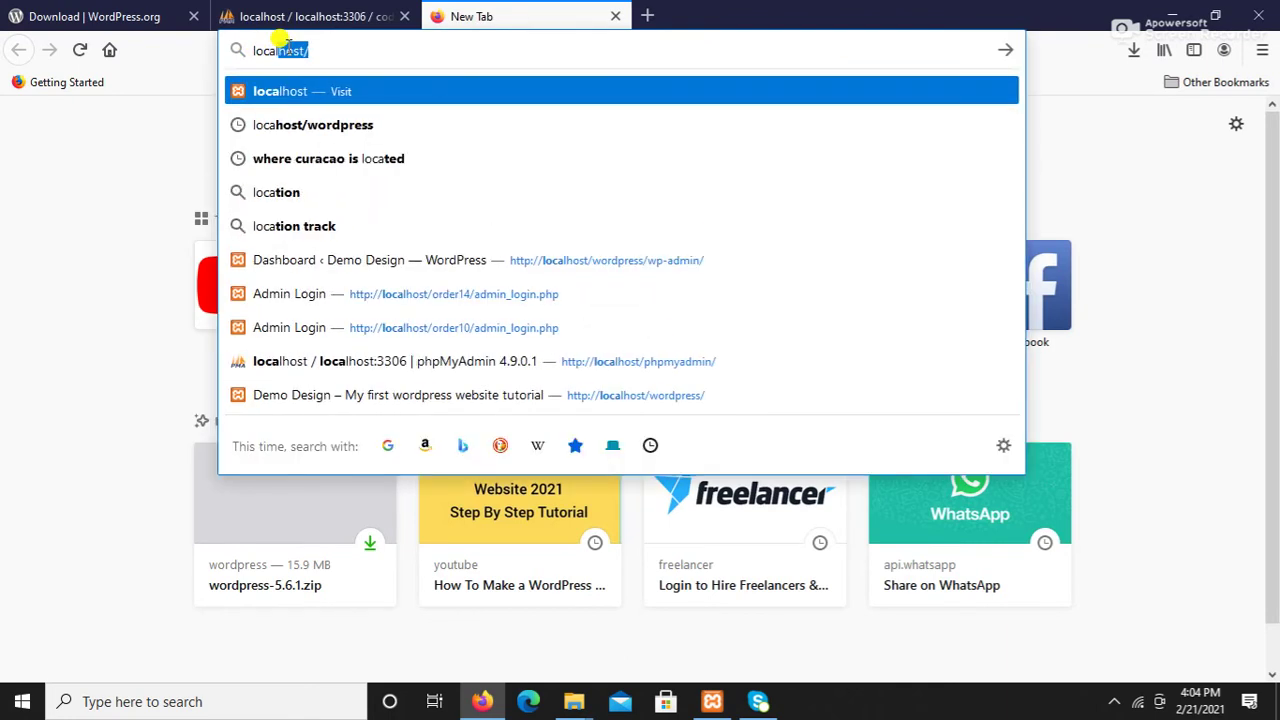
text(ost/)
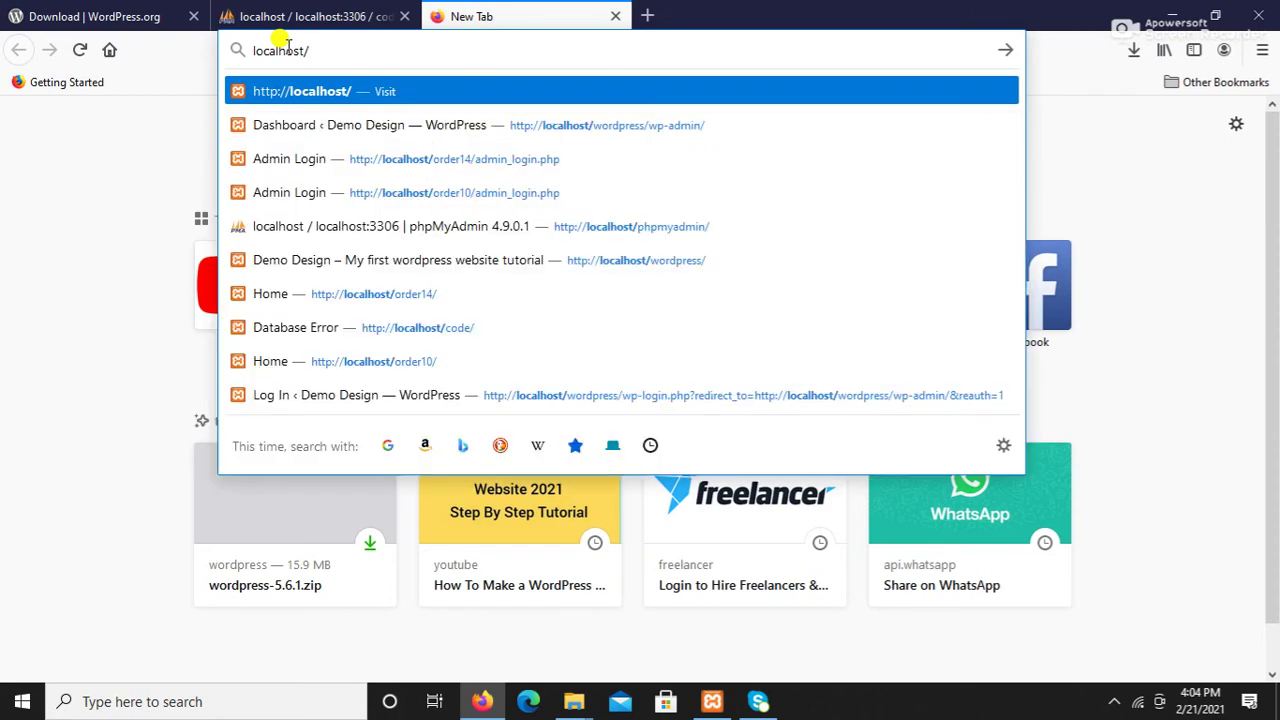
text(code1)
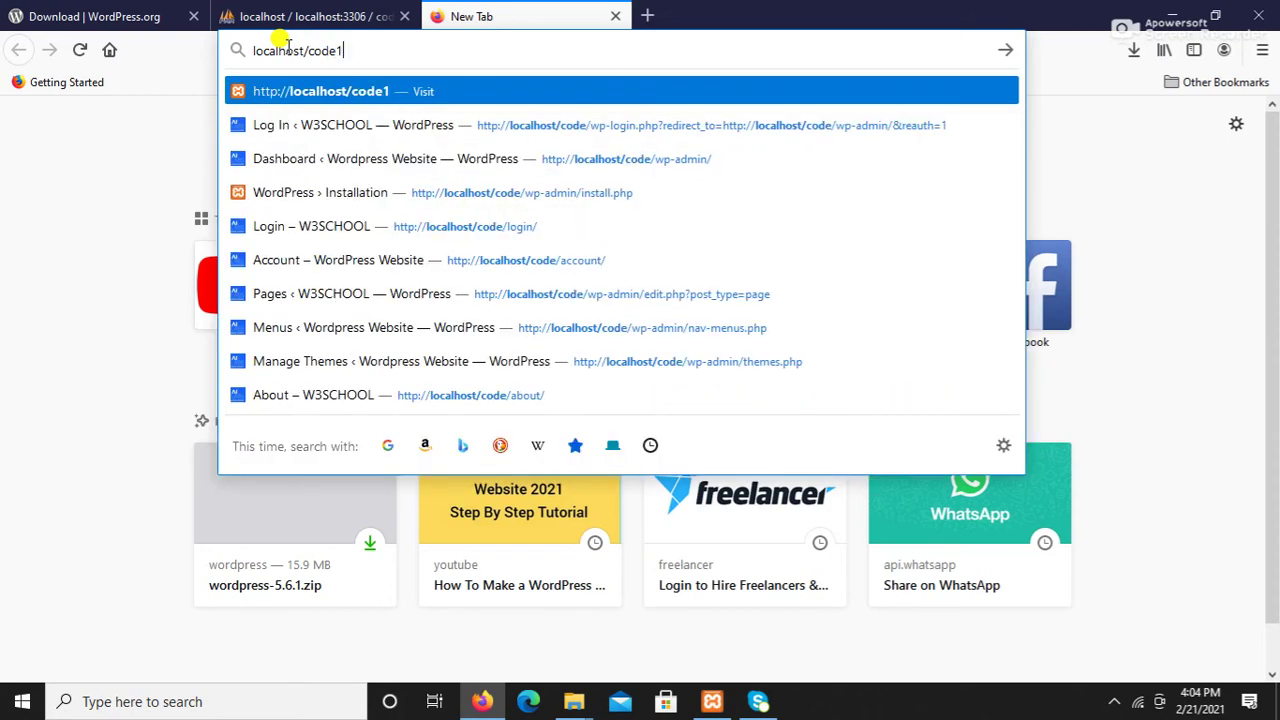
key(Return)
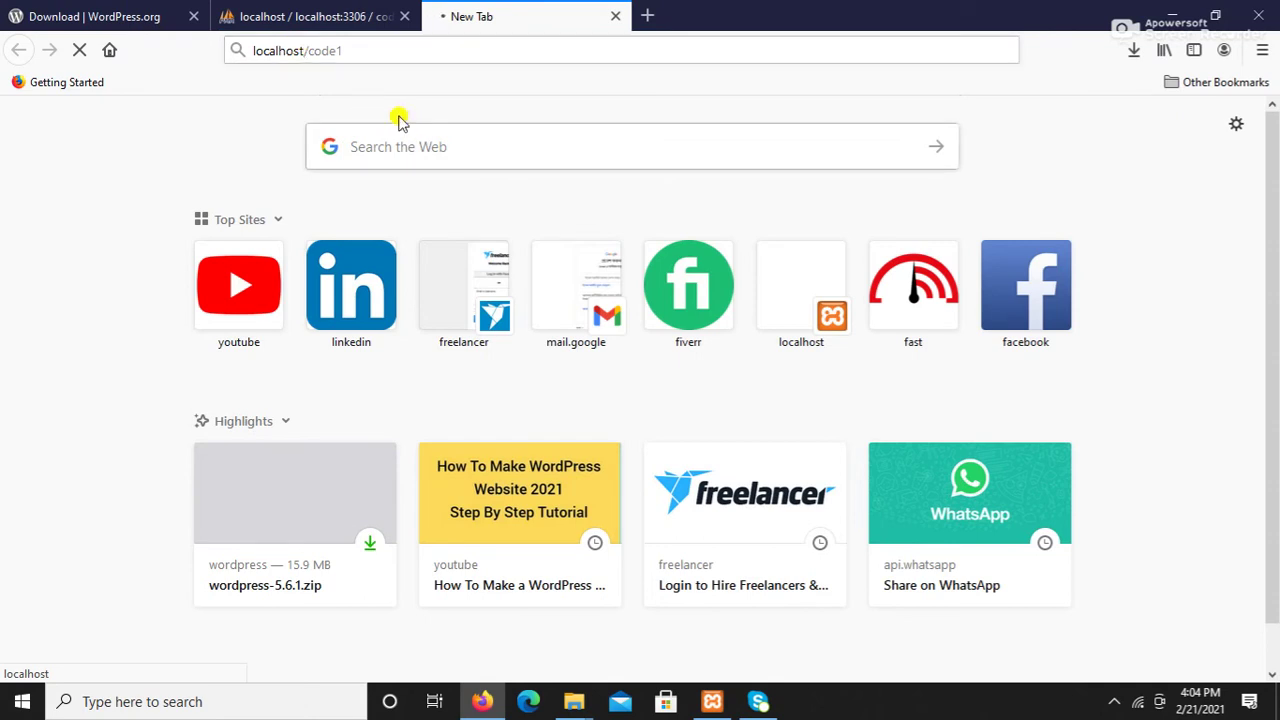
click(322, 18)
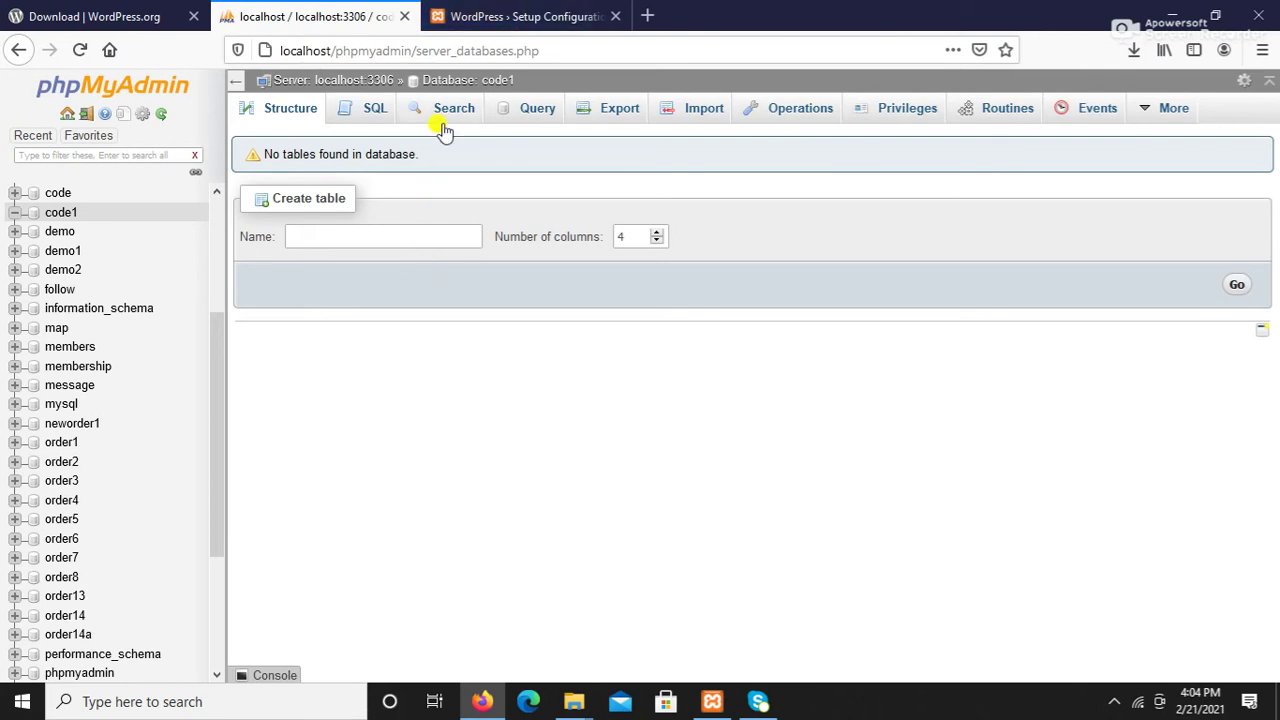
Step: On the WordPress setup tab, continue past language selection with English (United States)
click(476, 20)
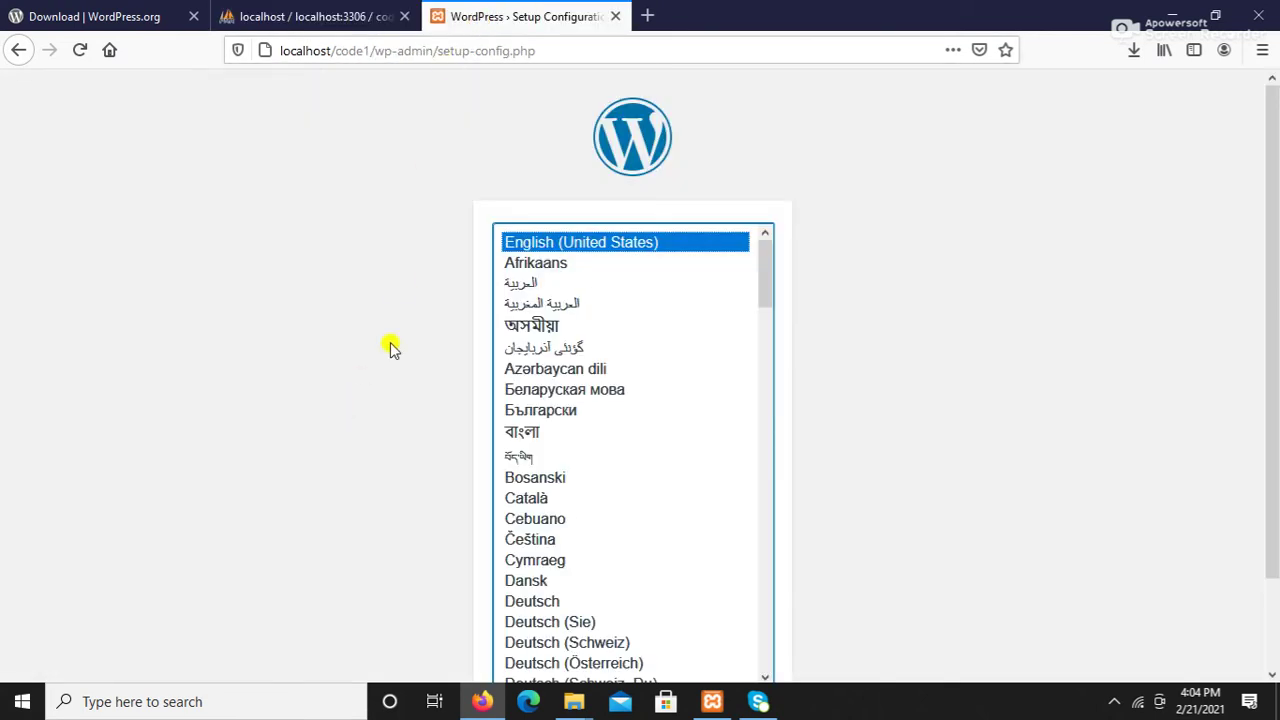
scroll(703, 515, down, 1)
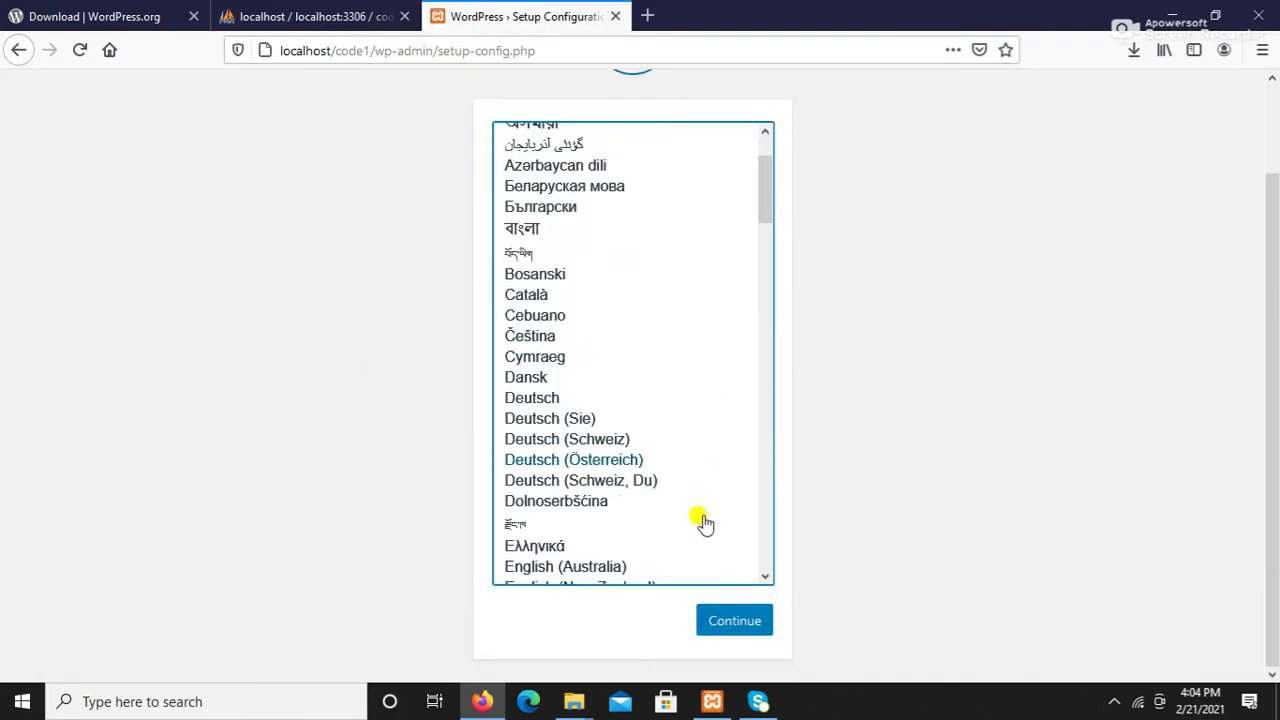
scroll(703, 520, down, 6)
click(736, 626)
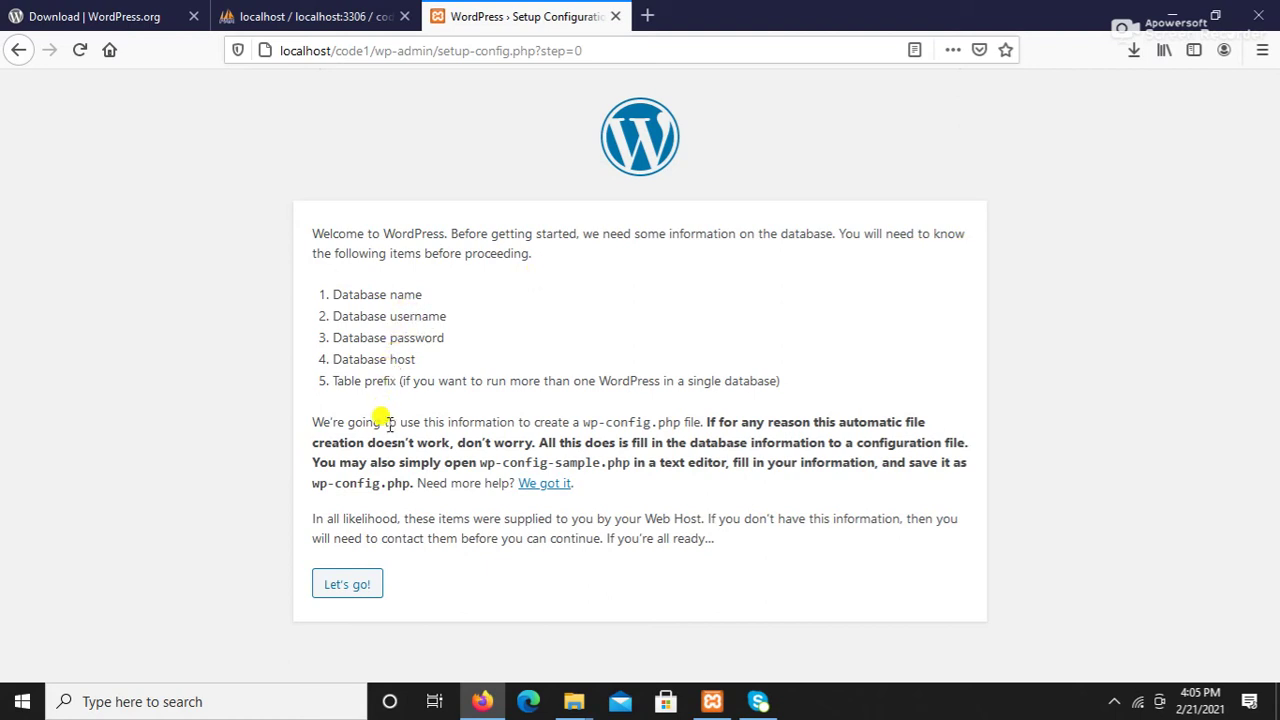
Step: Submit database name code1, username root and an empty password, keeping localhost and wp_
click(350, 588)
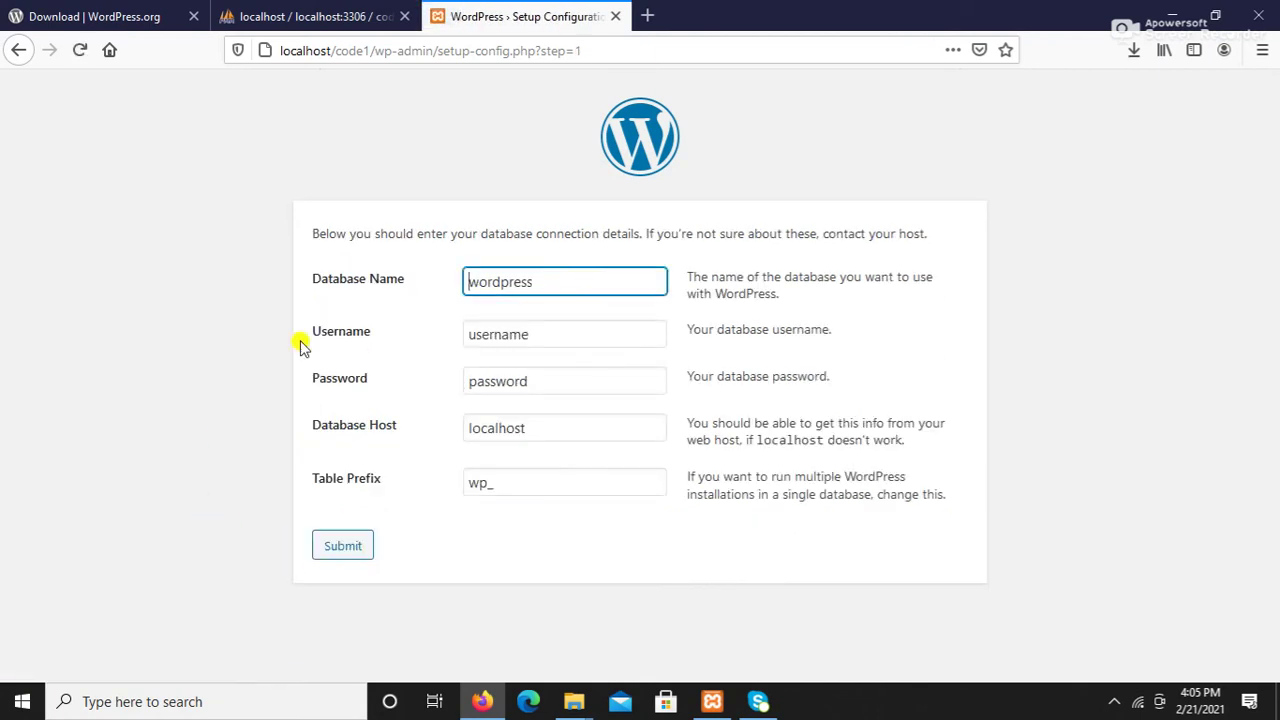
drag(527, 283, 466, 280)
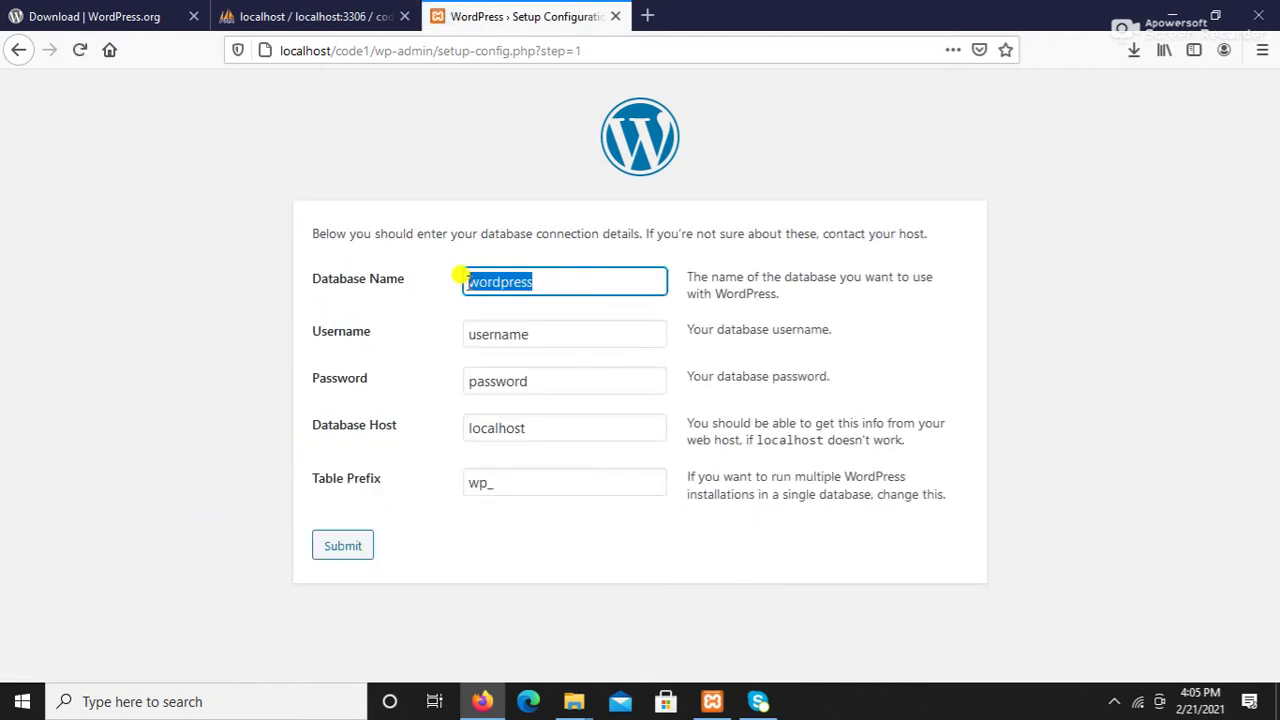
key(BackSpace)
text(code1)
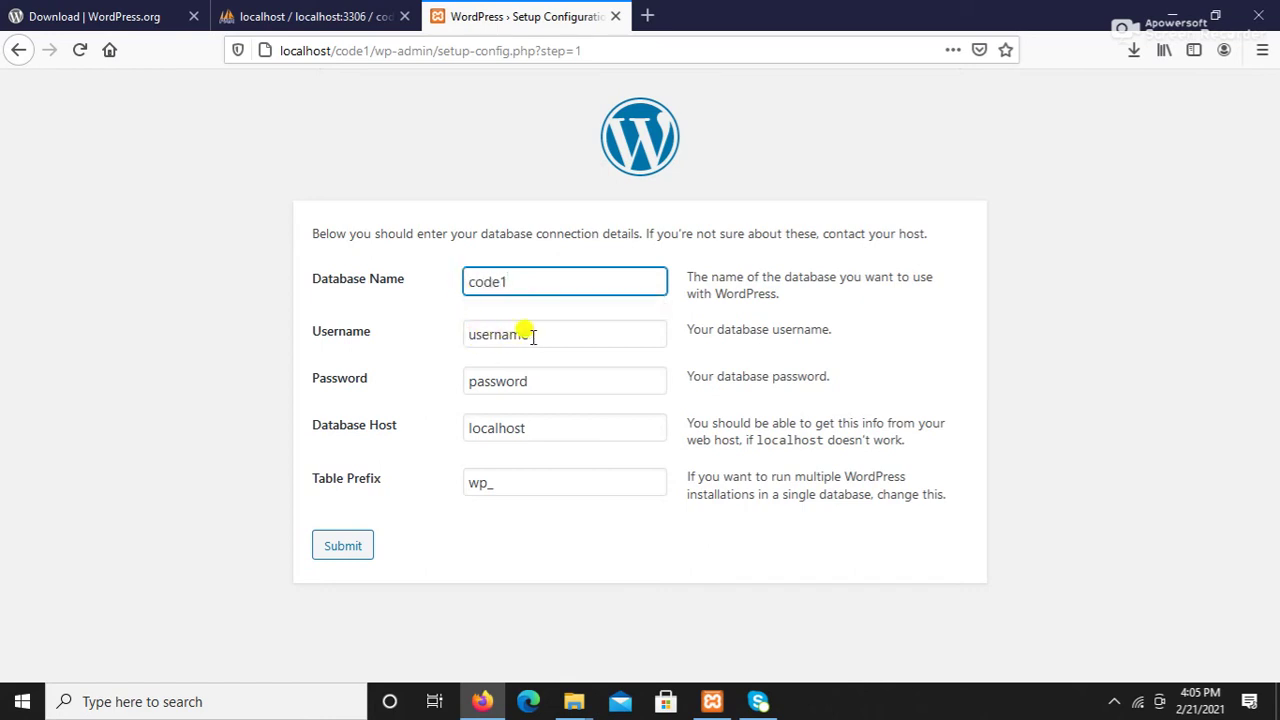
double_click(528, 333)
text(root)
click(312, 398)
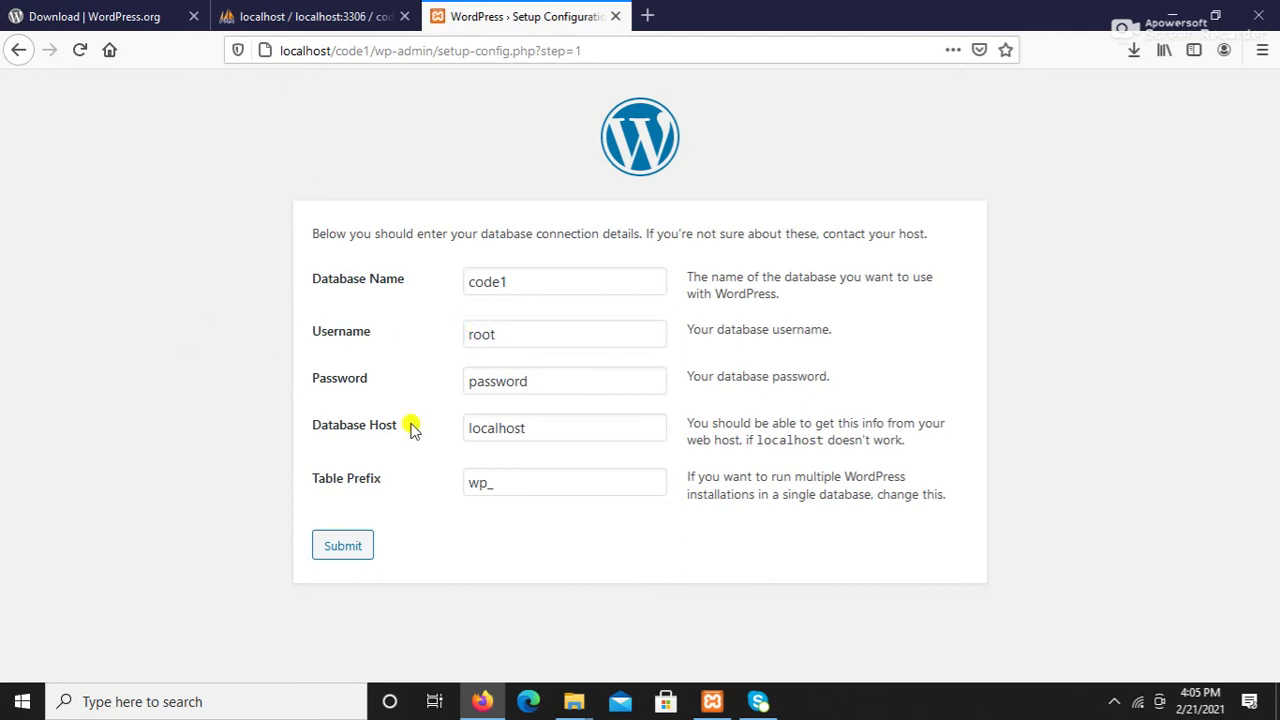
double_click(534, 389)
key(BackSpace)
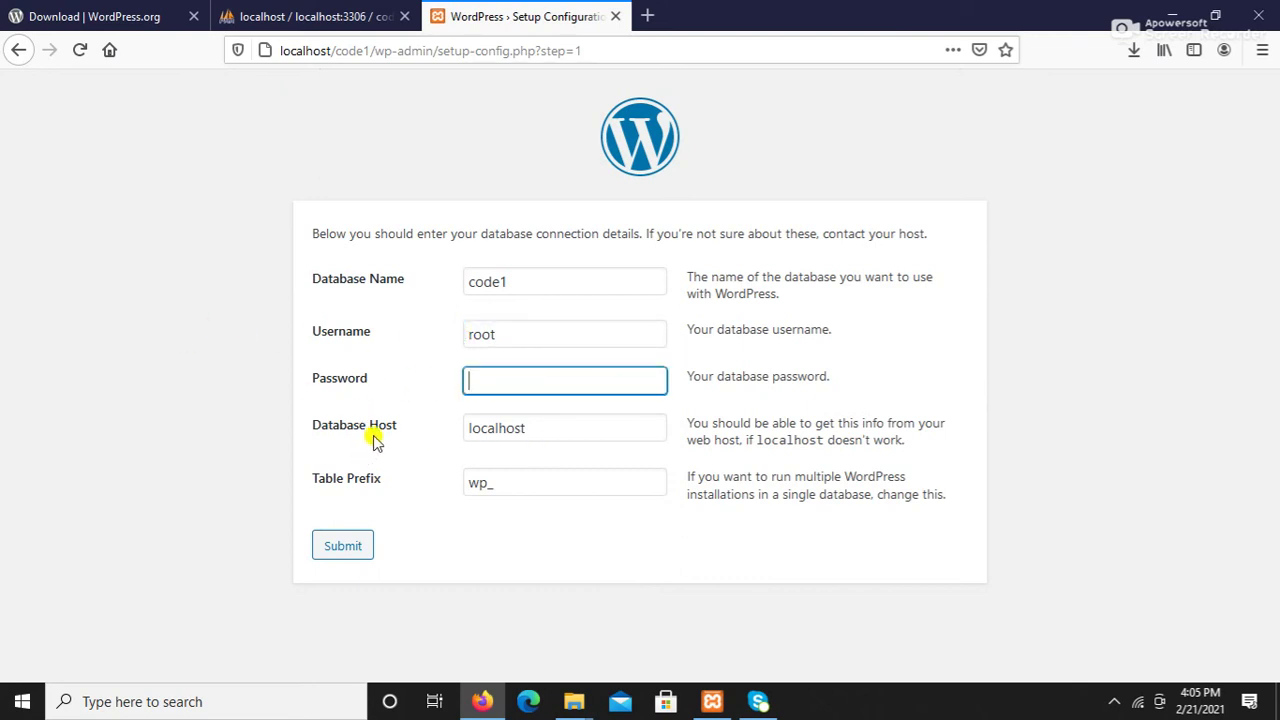
click(343, 550)
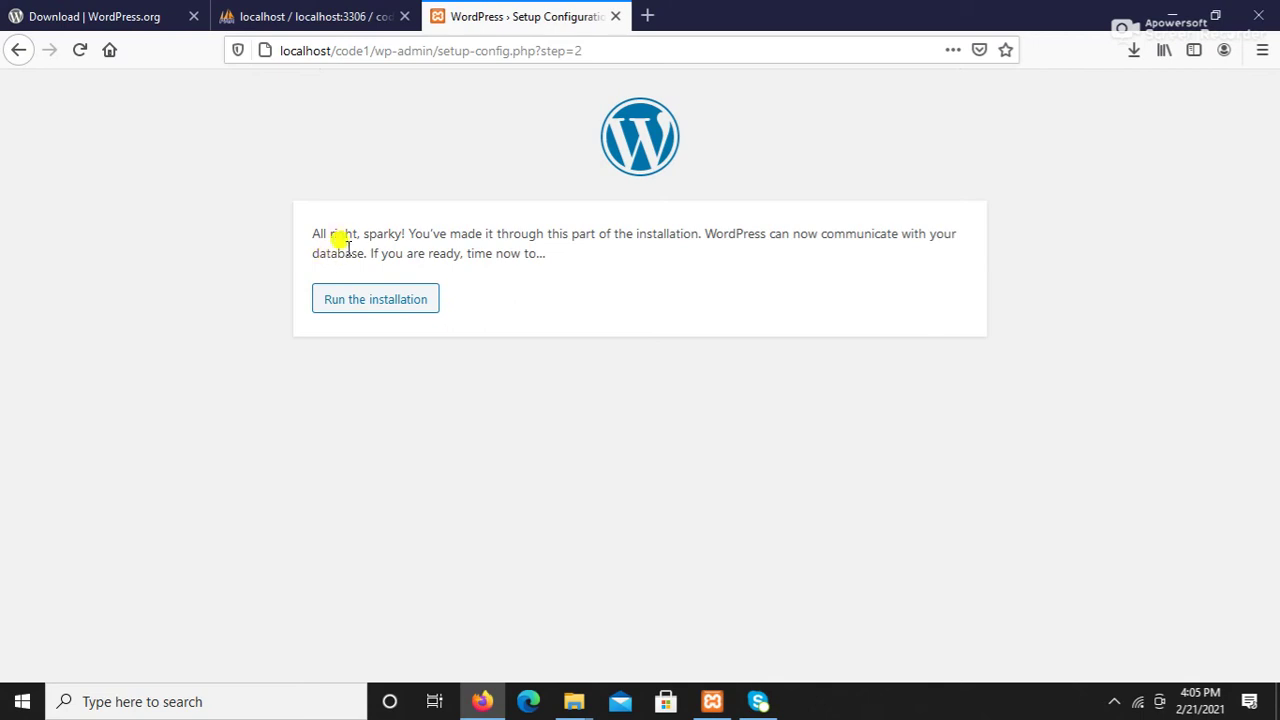
Step: Start the installation and enter site title 'Demo Design' with username admin
click(393, 305)
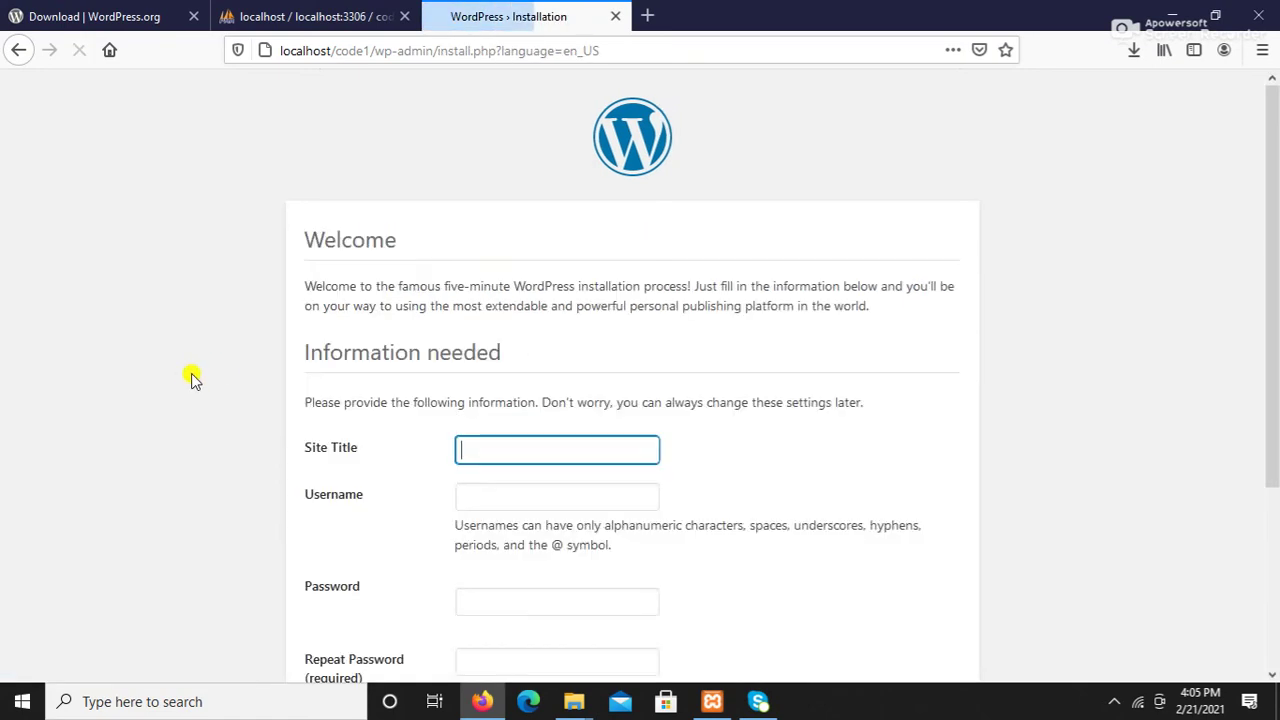
scroll(463, 232, down, 3)
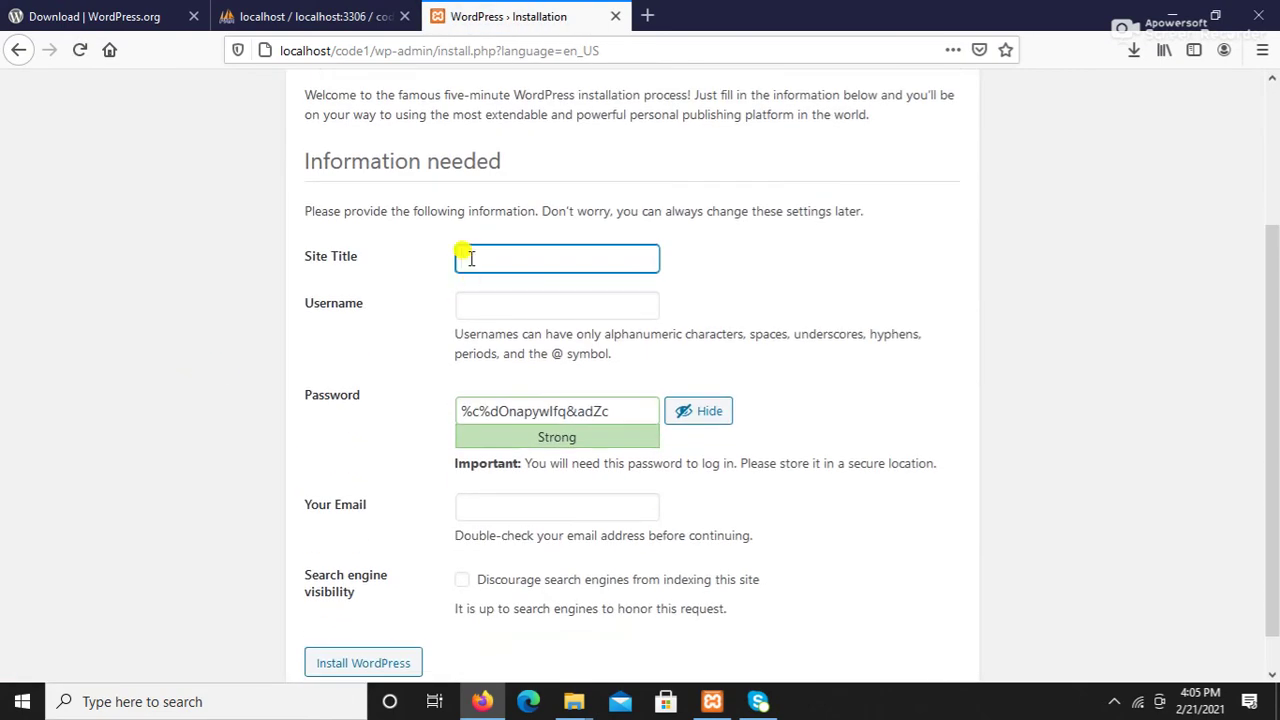
text(D)
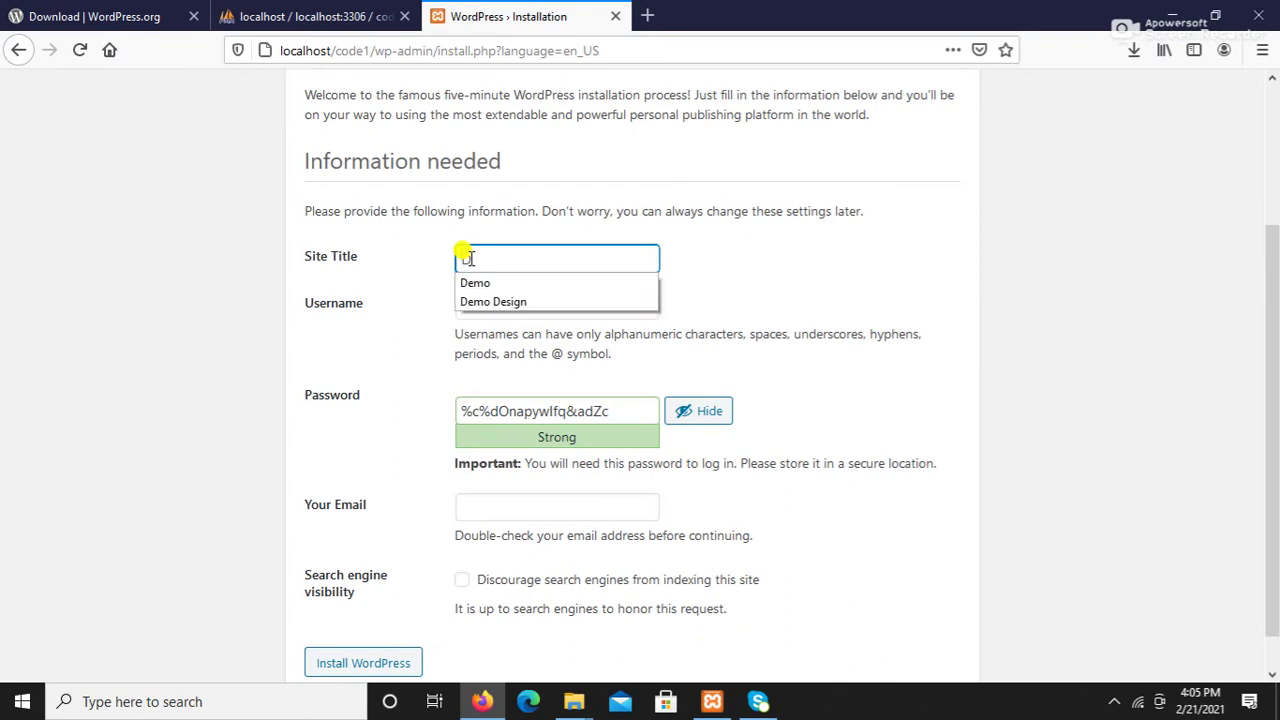
text(emo D)
click(521, 300)
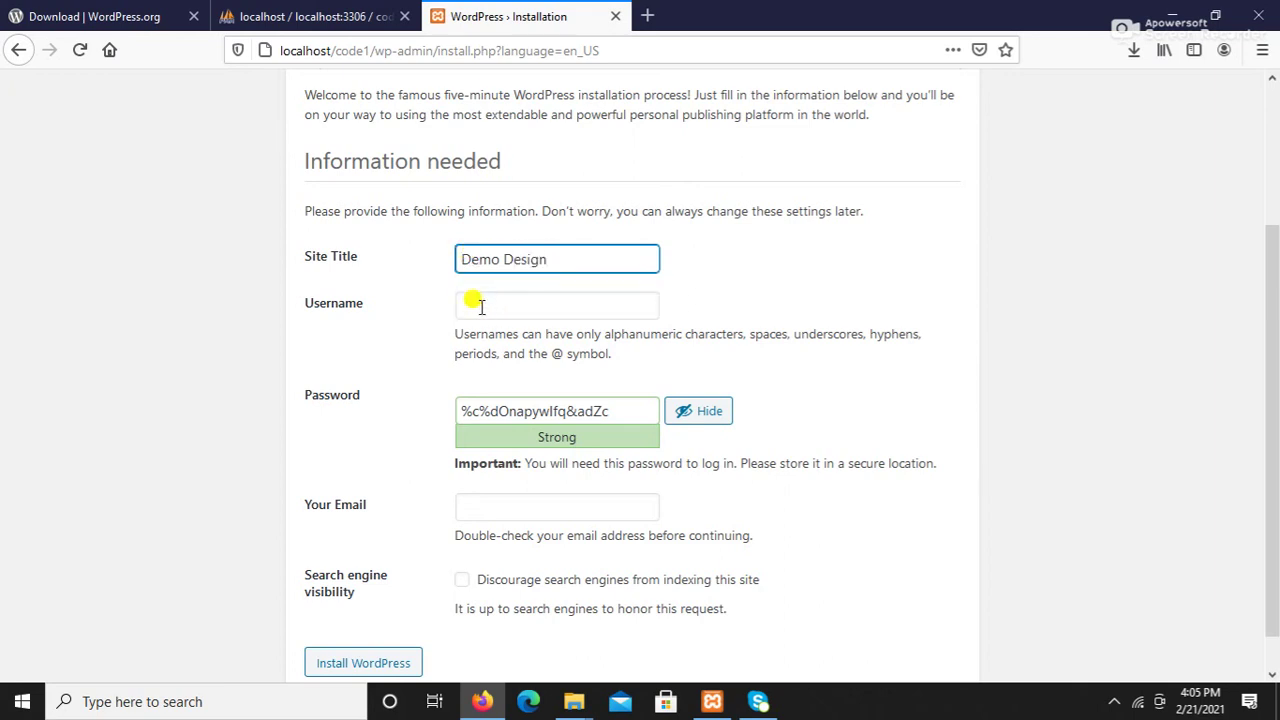
click(497, 300)
click(483, 326)
Step: Replace the suggested strong password with a weak one and confirm its use
click(619, 415)
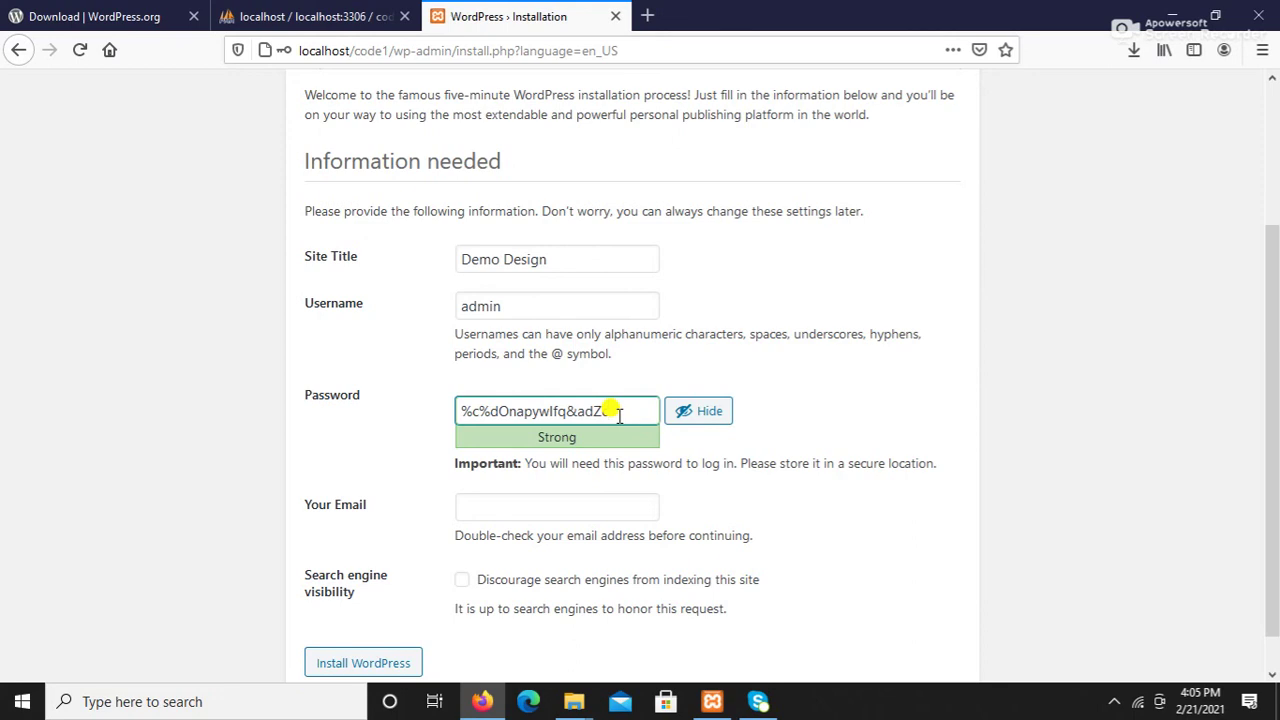
key(BackSpace)
key(BackSpace)
key(BackSpace)
key(BackSpace)
key(BackSpace)
key(BackSpace)
key(BackSpace)
key(BackSpace)
key(BackSpace)
key(BackSpace)
key(BackSpace)
key(BackSpace)
key(BackSpace)
key(BackSpace)
key(BackSpace)
key(BackSpace)
key(BackSpace)
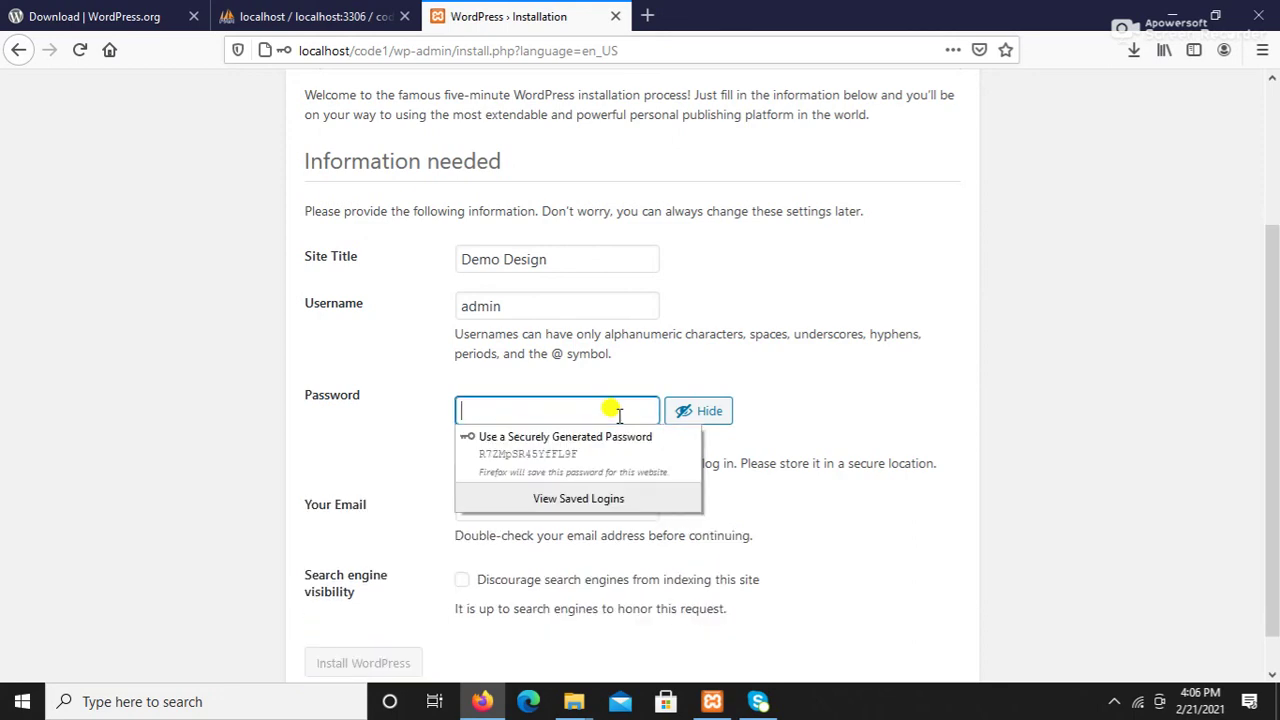
text(admin)
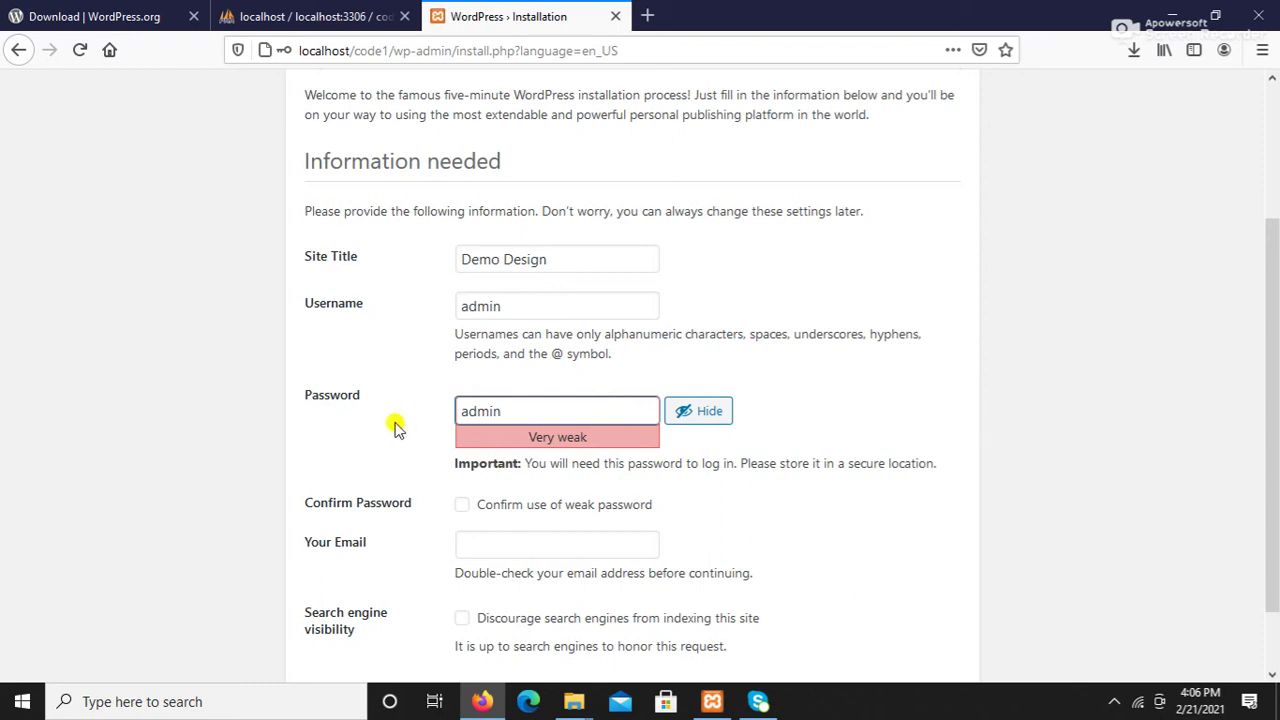
scroll(380, 416, down, 1)
click(468, 432)
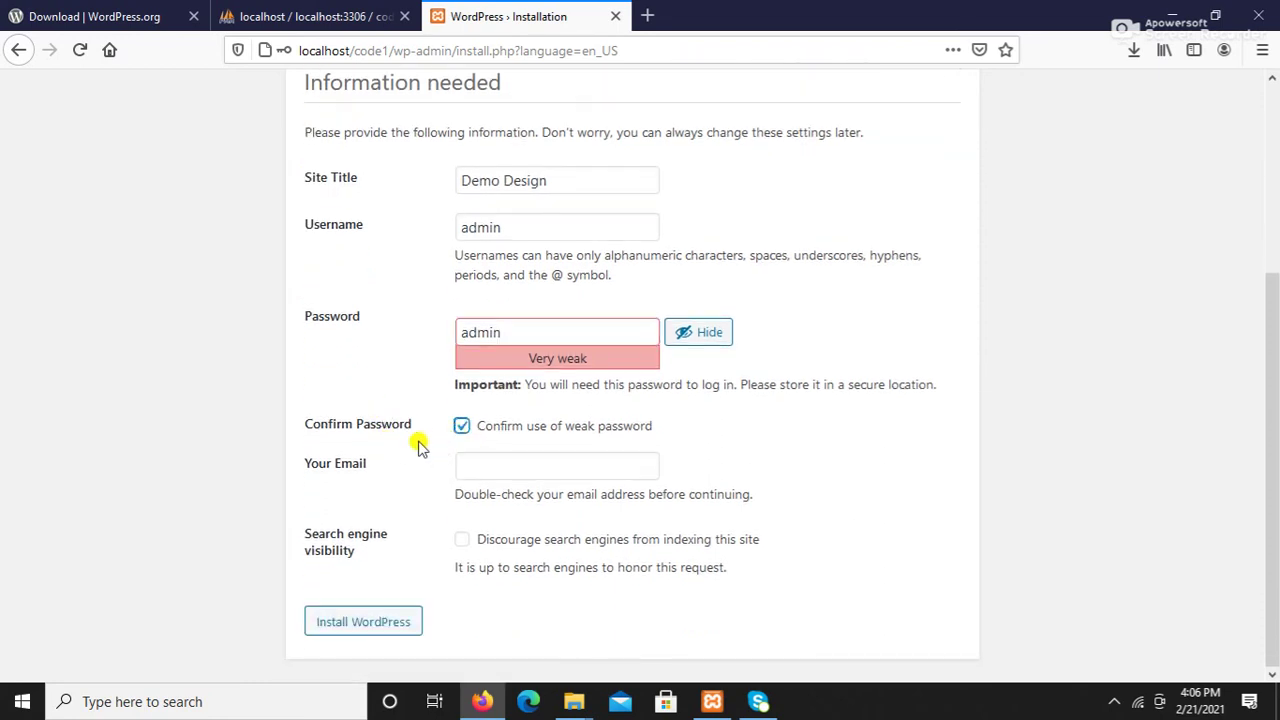
Step: Enter the administrator's e-mail address and install WordPress
click(468, 464)
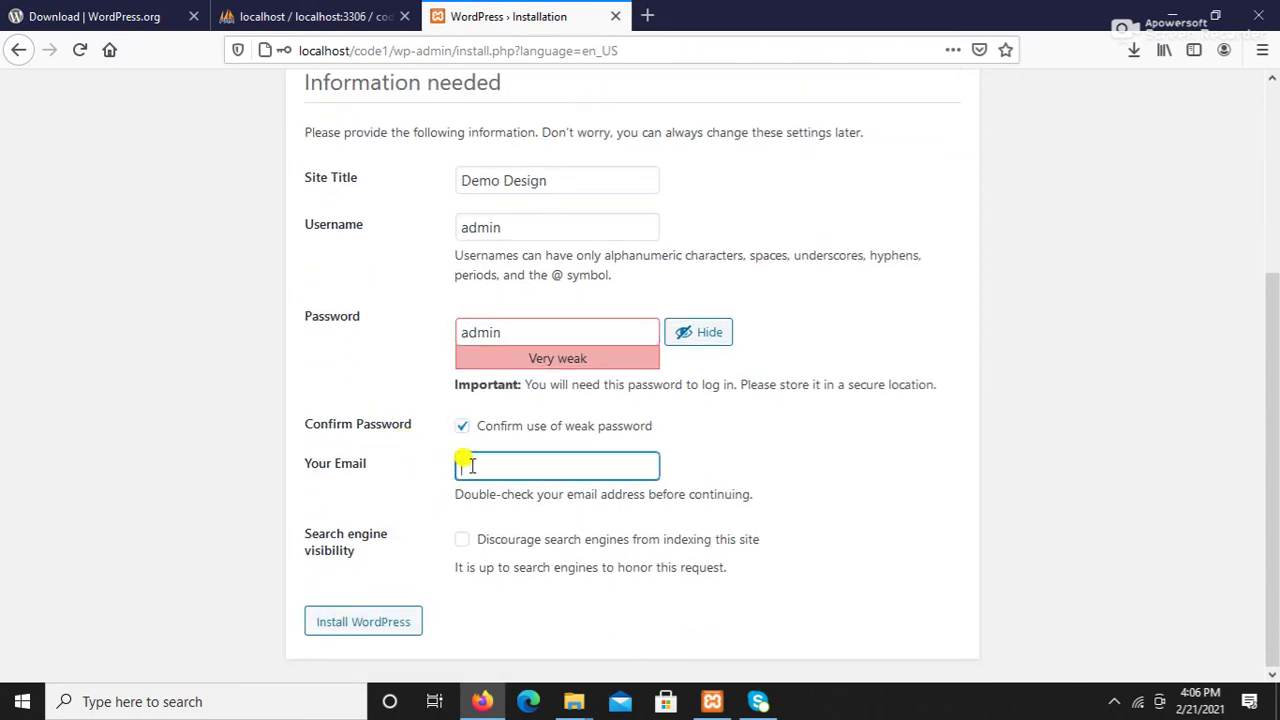
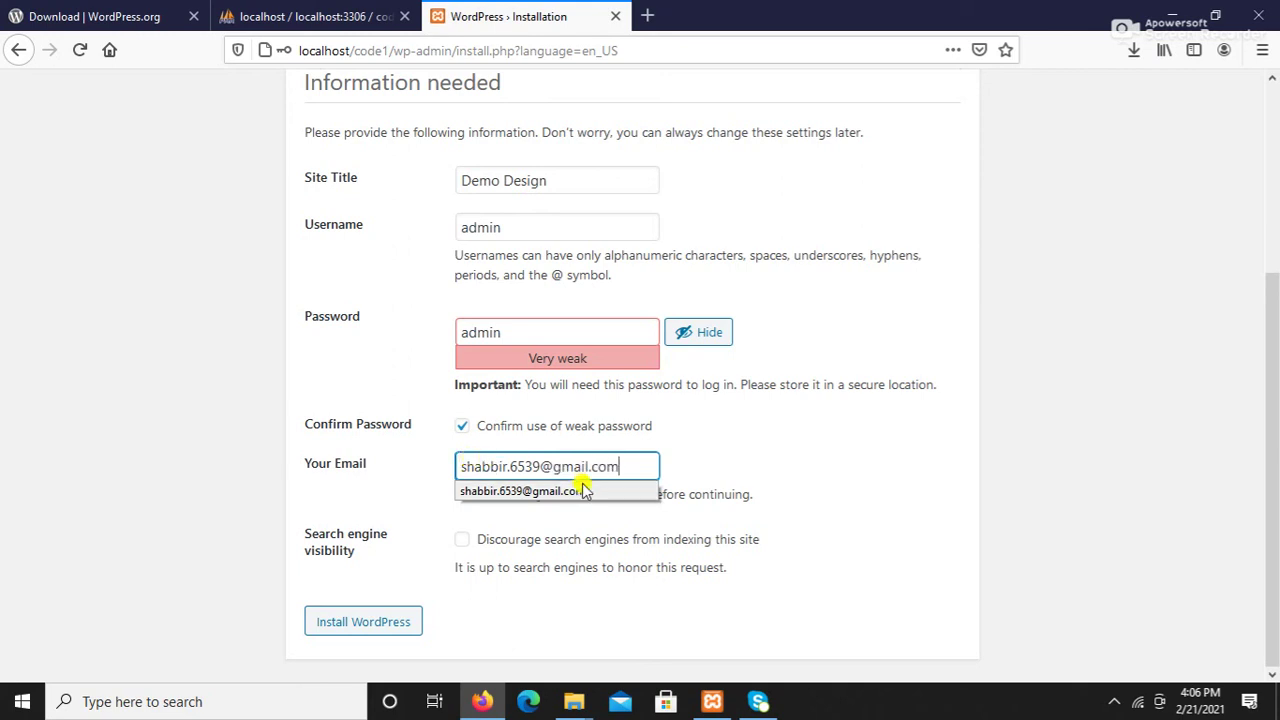
click(592, 490)
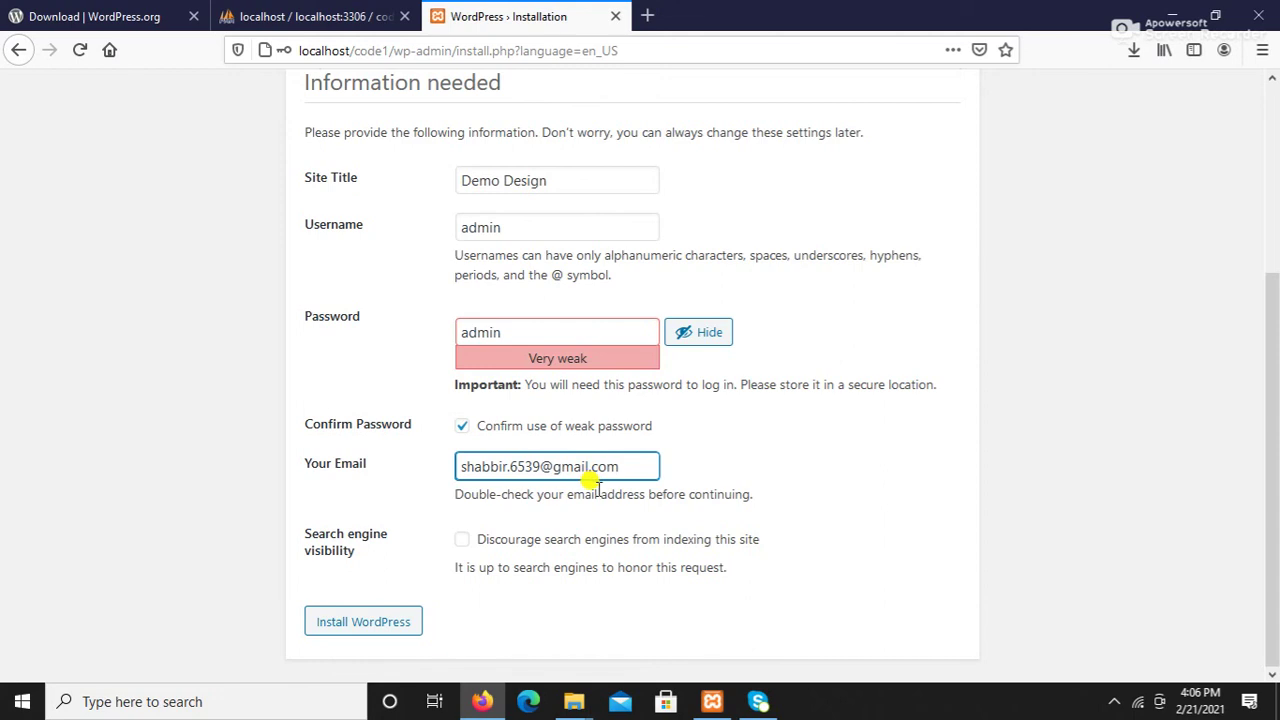
click(375, 630)
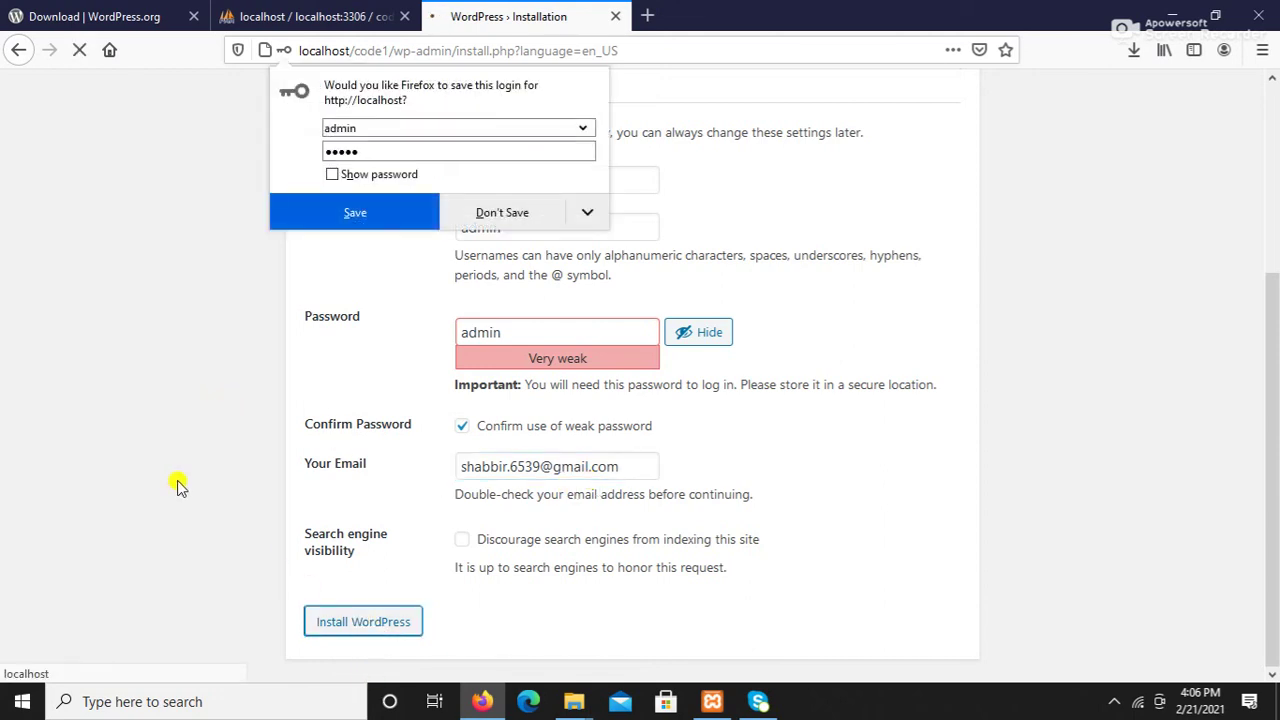
Step: Decline Firefox's offer to save the login so the Success page appears
click(502, 213)
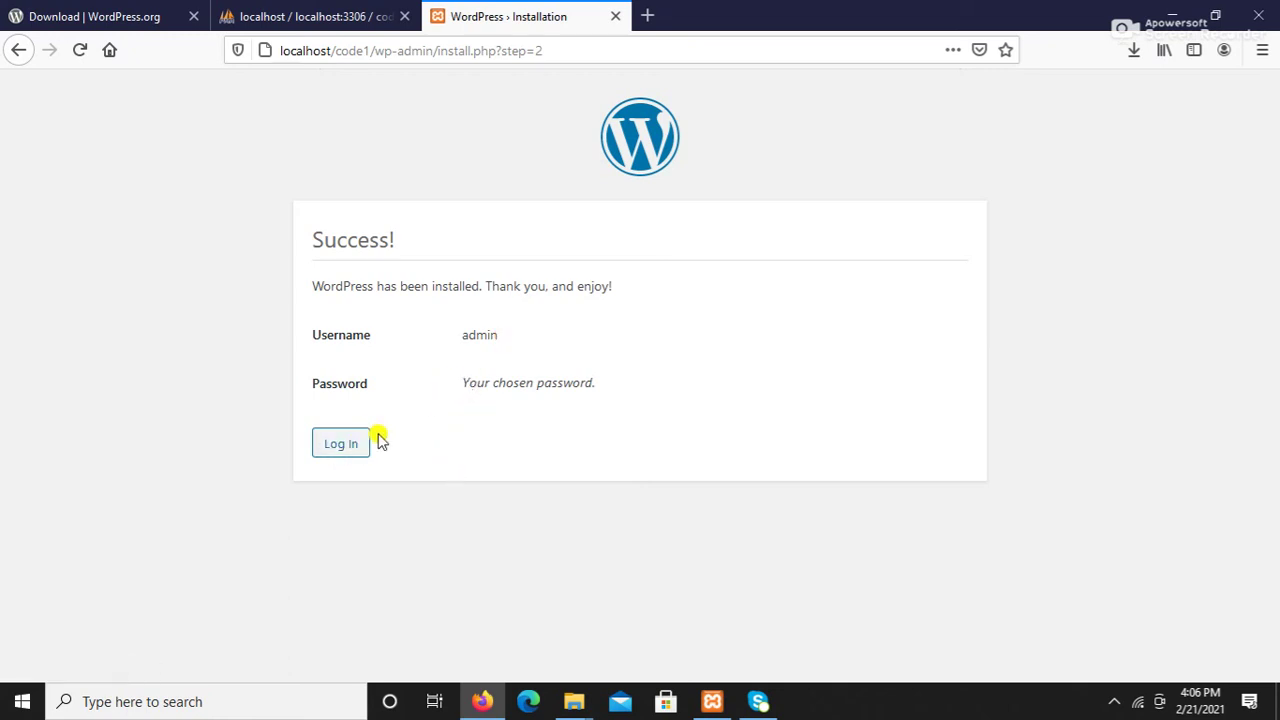
Step: Log in to Demo Design as admin with the account password, without saving the login
click(338, 446)
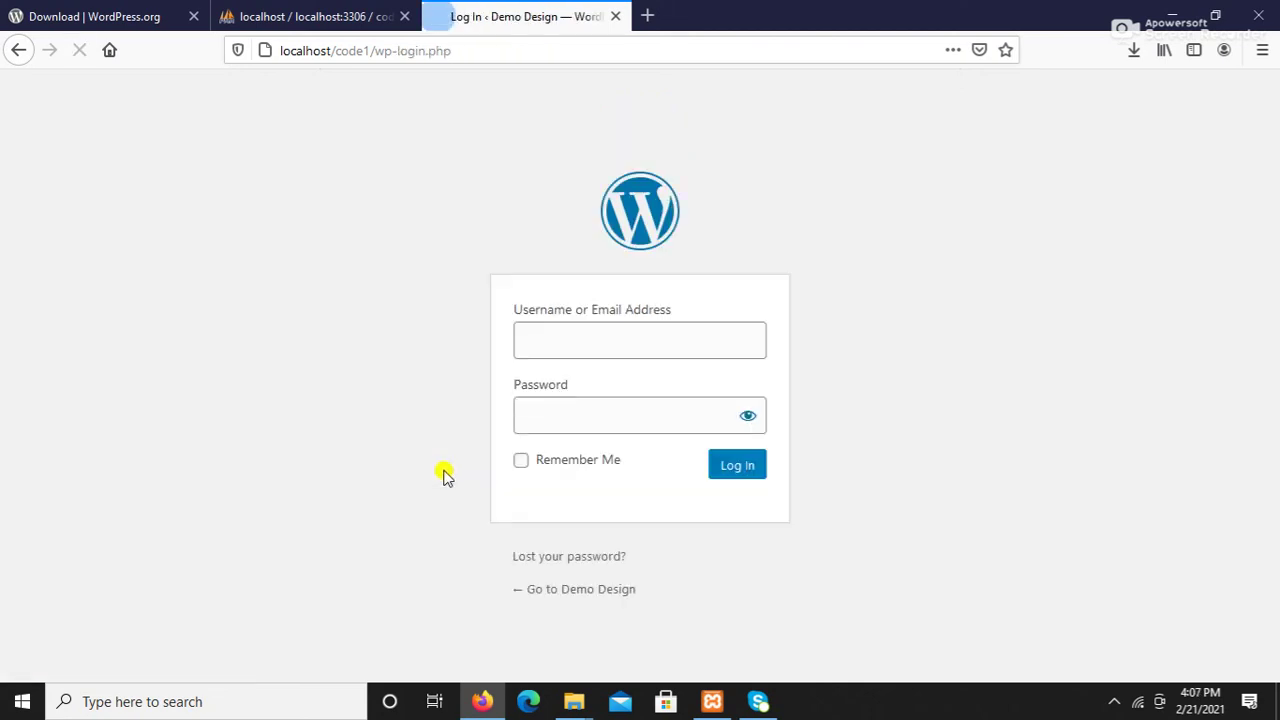
click(527, 373)
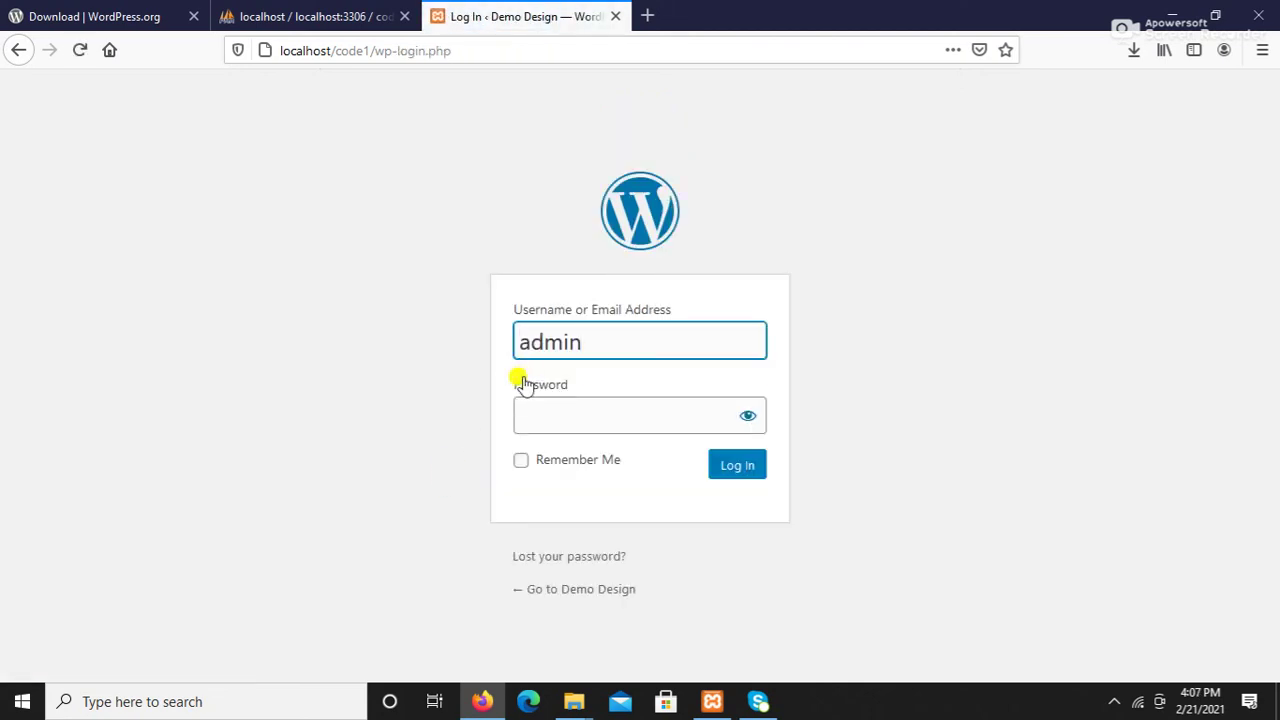
click(525, 416)
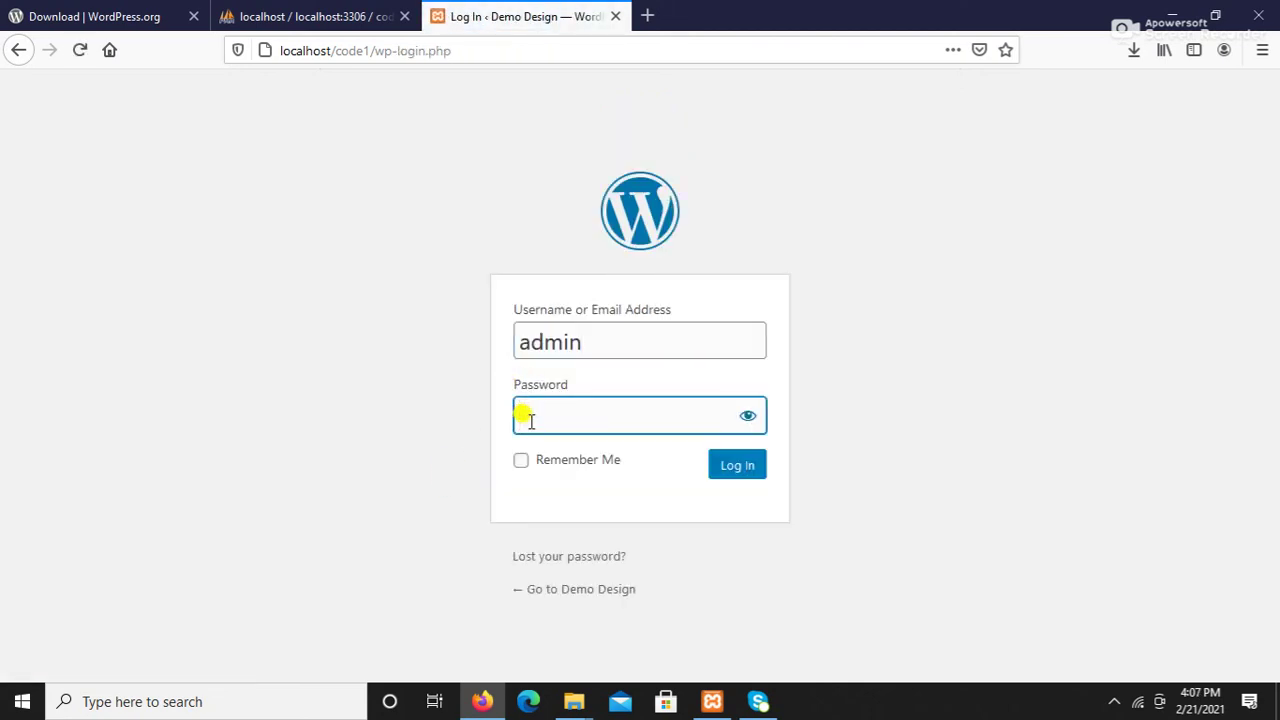
text(admin)
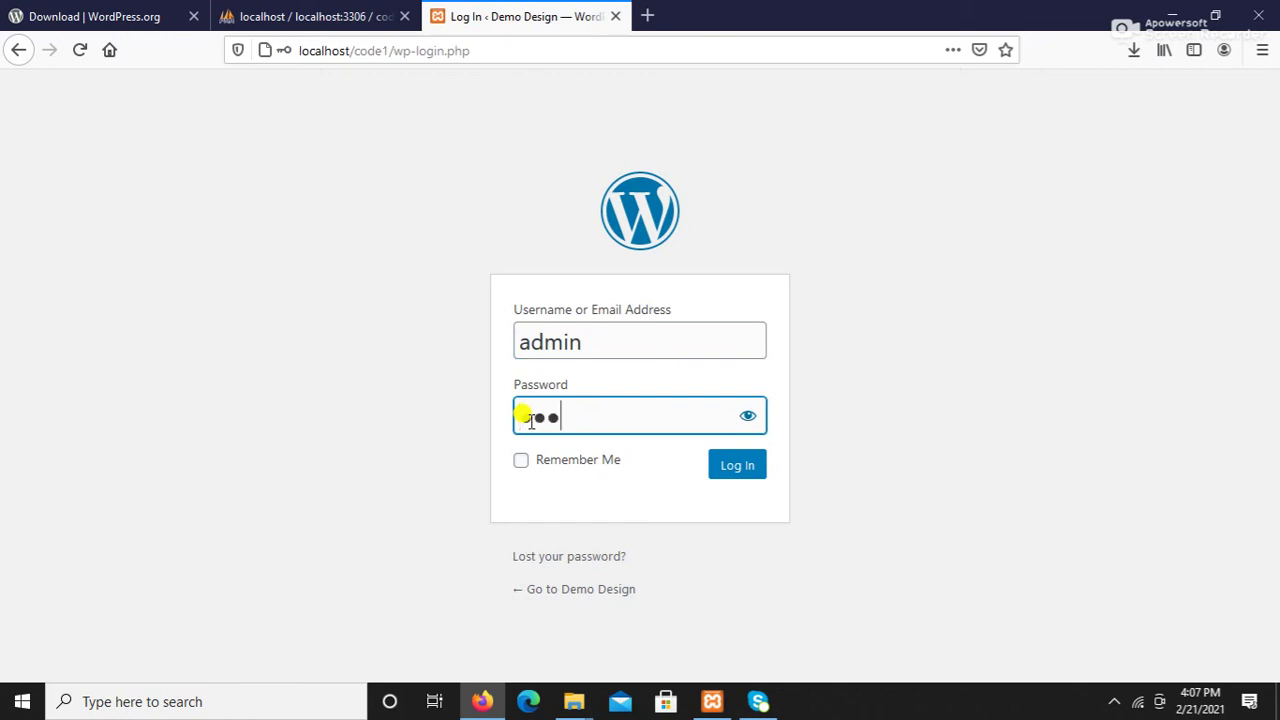
click(733, 469)
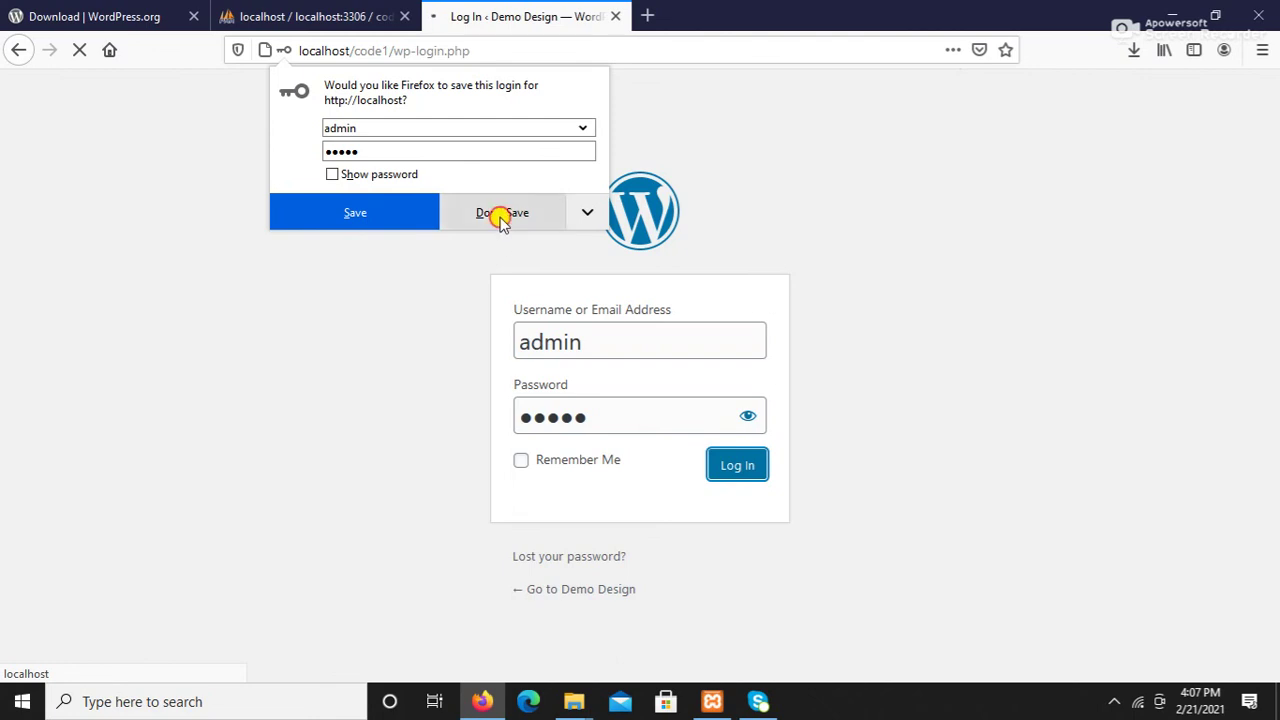
click(498, 212)
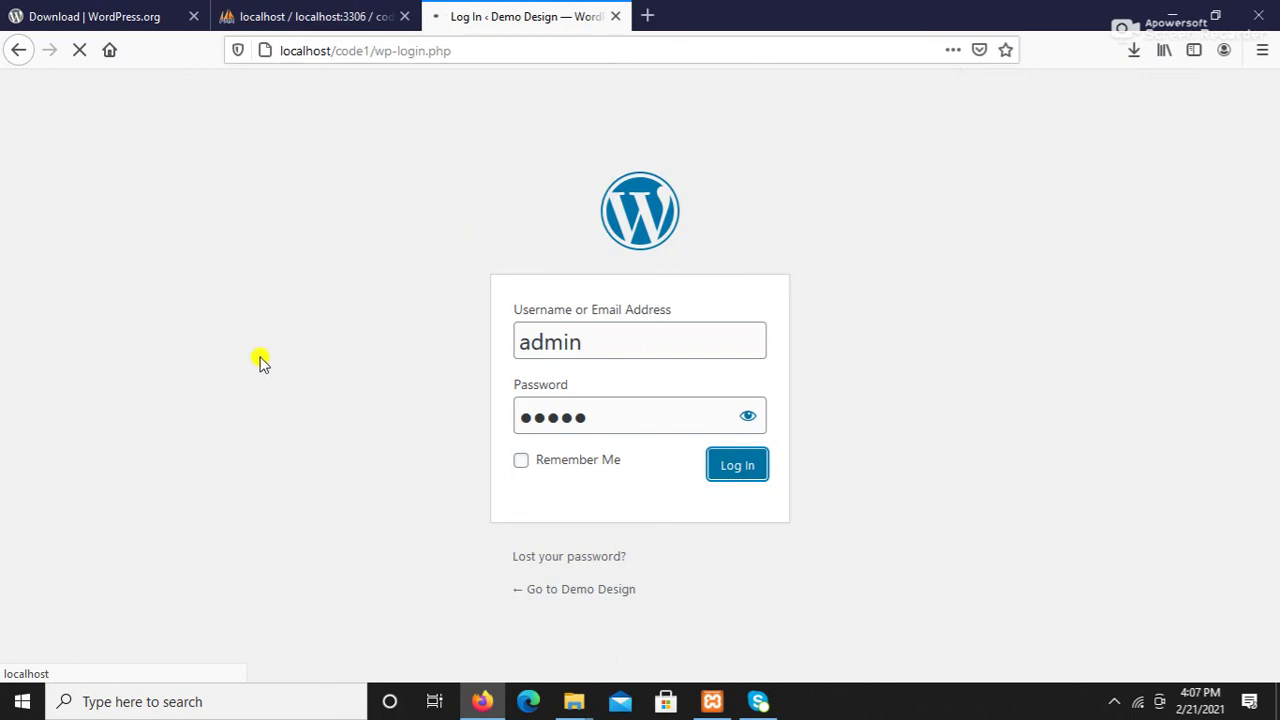